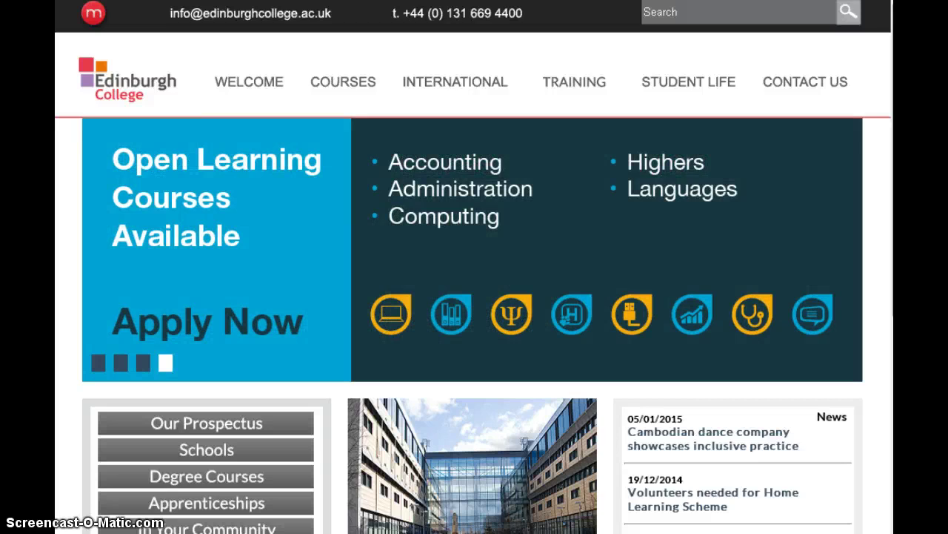
Step: Find the first Milton Road listing of SVQ Level 1 Food Preparation and Cooking in the college's course list and open its description
mouse_move(329, 74)
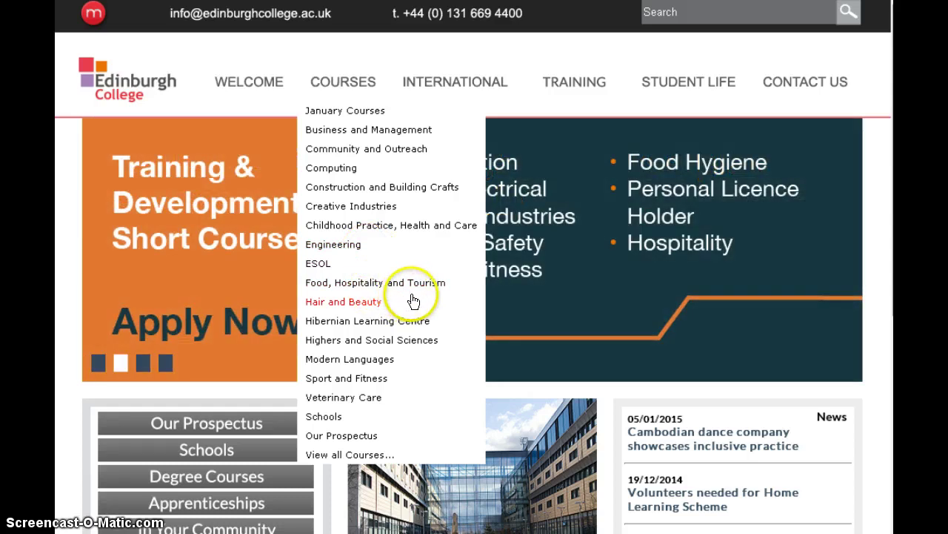
left_click(542, 329)
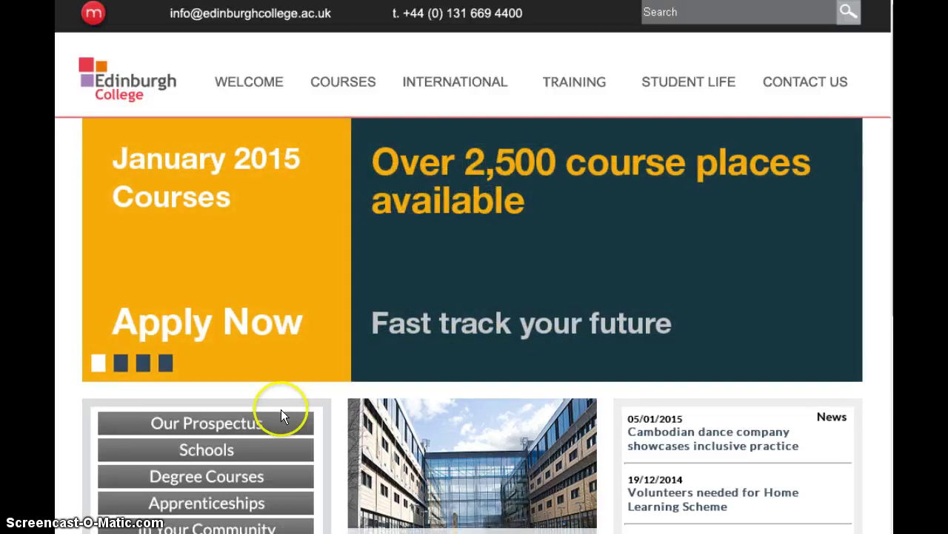
mouse_move(347, 92)
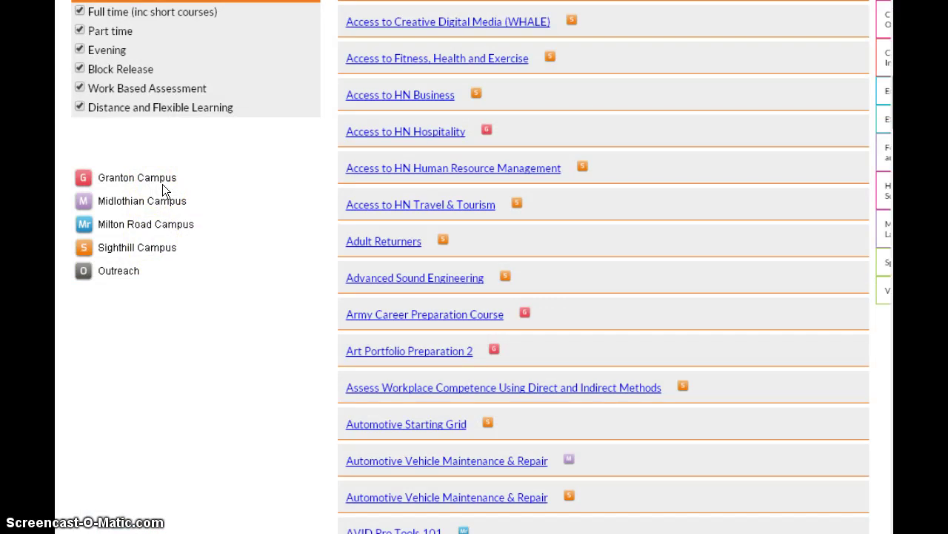
left_click(106, 185)
left_click(111, 254)
scroll(487, 440, "down", 20)
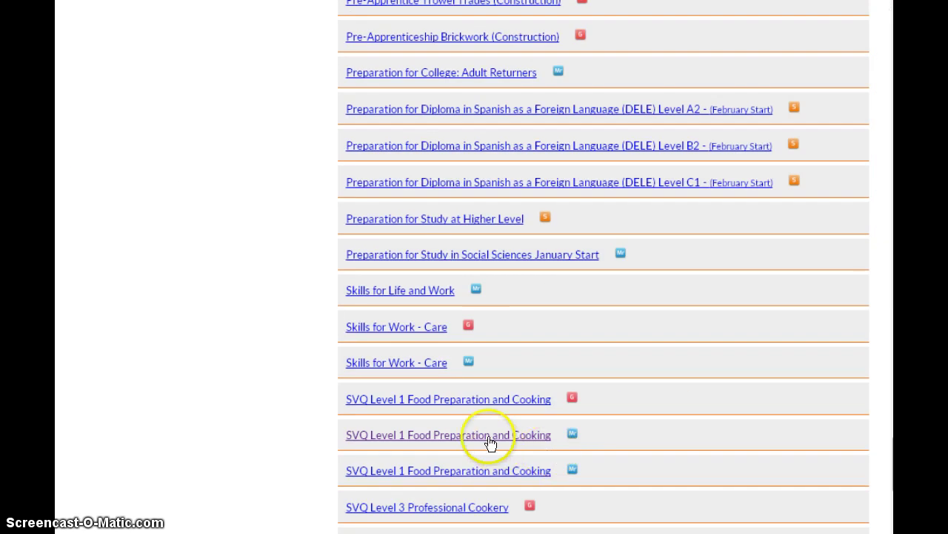
left_click(448, 435)
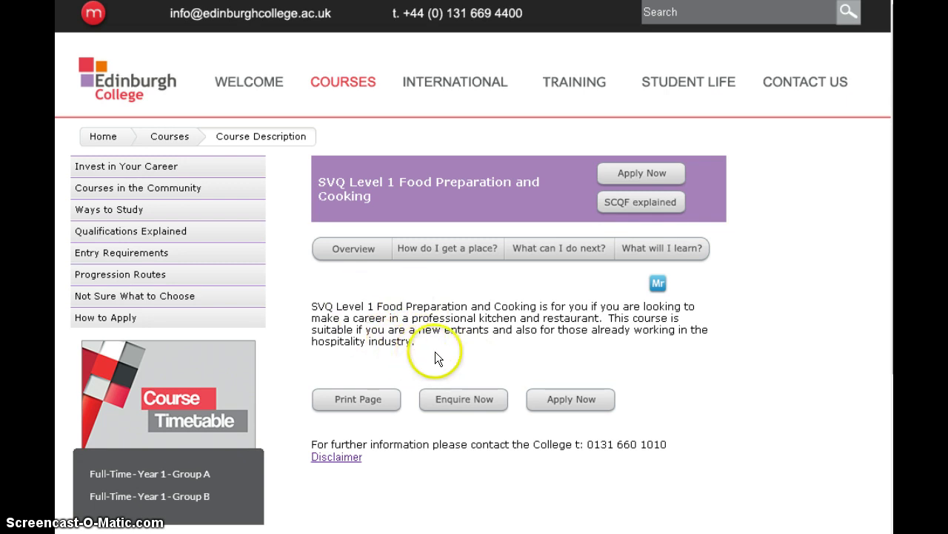
Step: Read the course's information on how to get a place, what can be done next and what will be learned
left_click(451, 249)
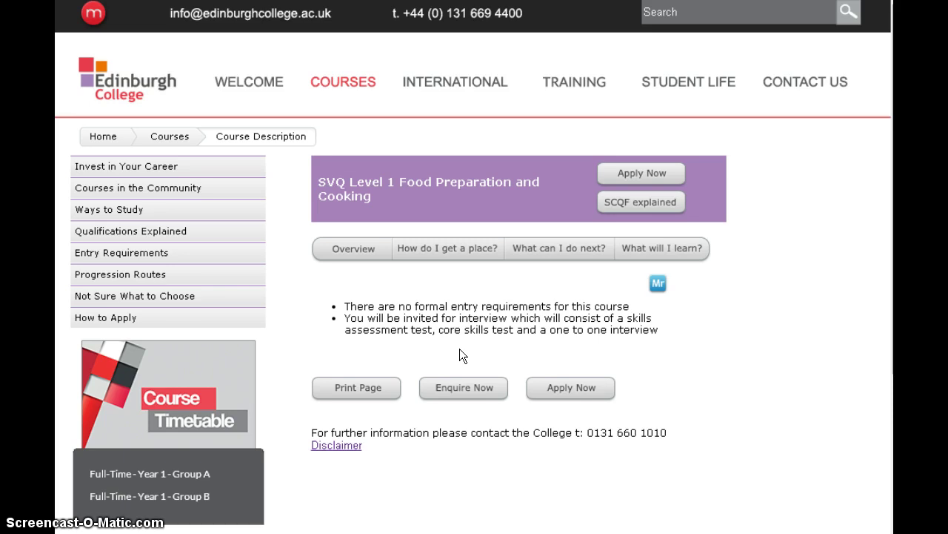
left_click(566, 249)
left_click(535, 334)
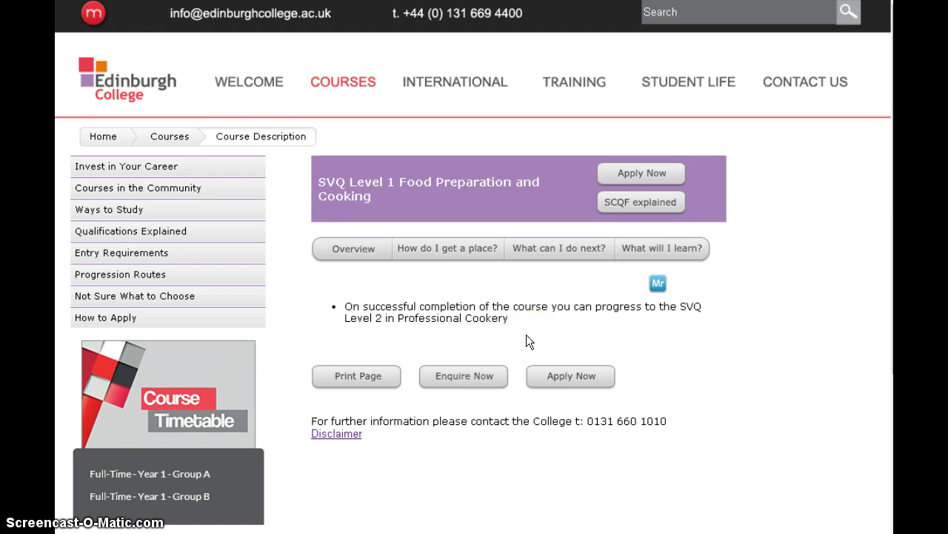
left_click(690, 250)
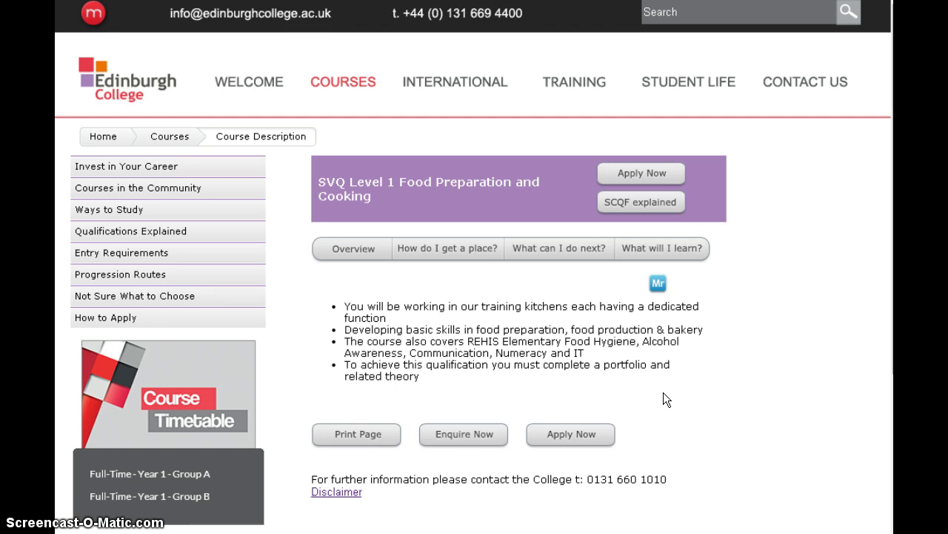
Step: Apply for the course online by opening new-user registration and creating a new course application
left_click(570, 438)
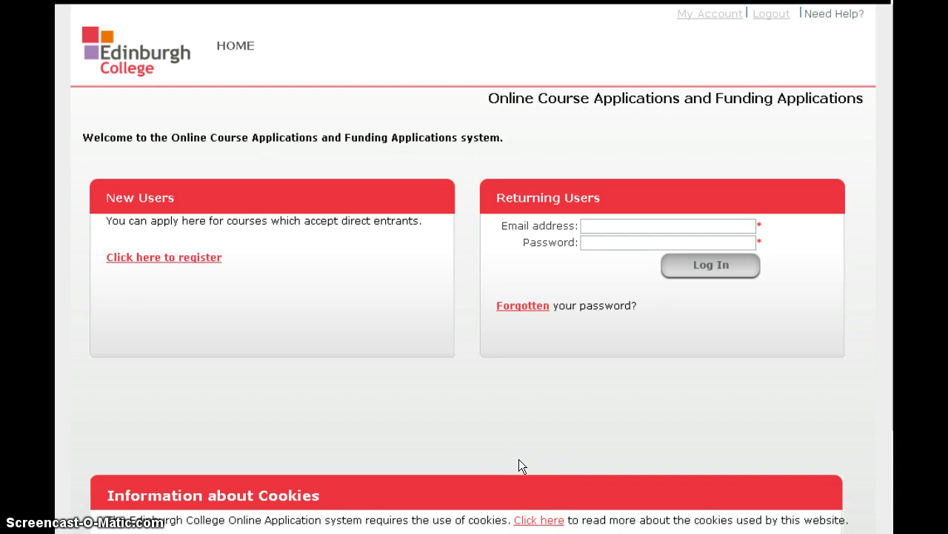
left_click(155, 257)
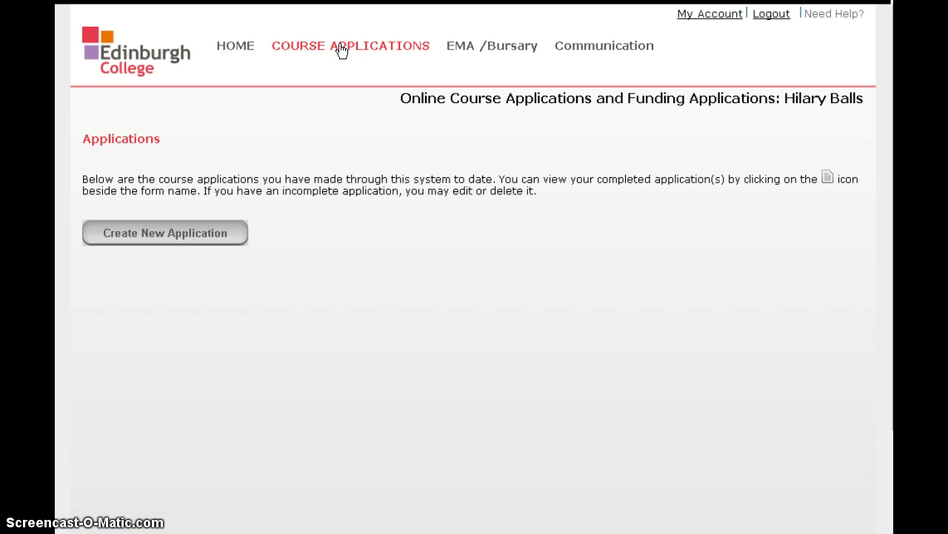
left_click(189, 234)
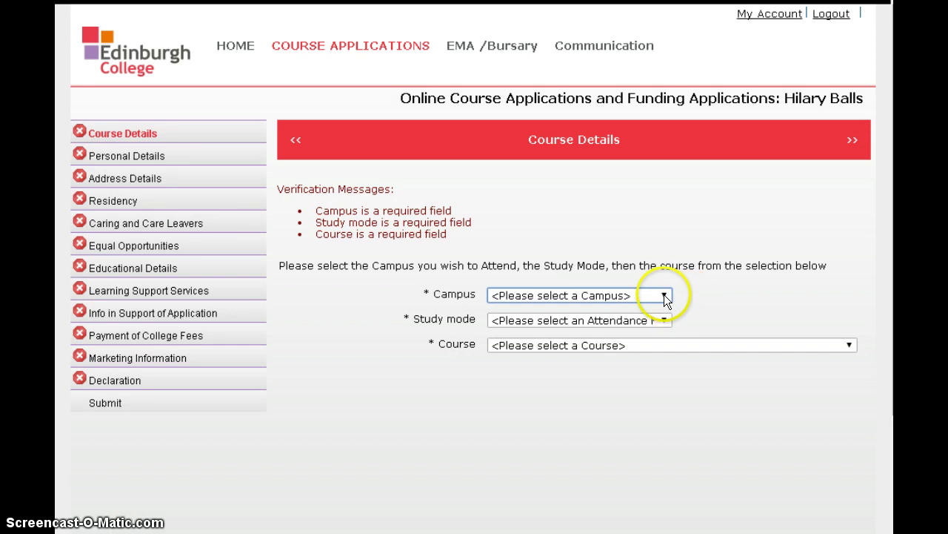
Step: Set the campus to Milton Road Campus, study mode to Full-time and course to SVQ Level 1 Food Preparation and Cooking [12/01/2015]
left_click(664, 296)
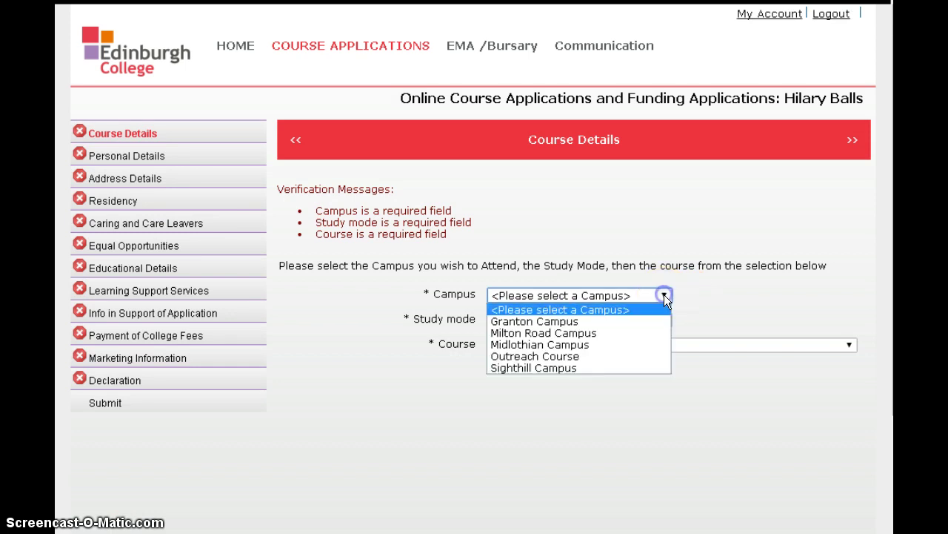
left_click(575, 338)
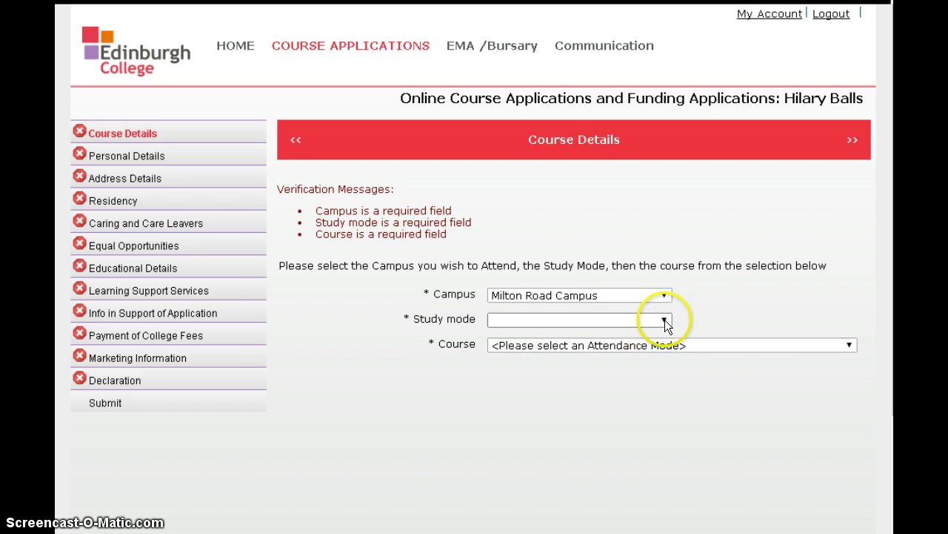
left_click(664, 319)
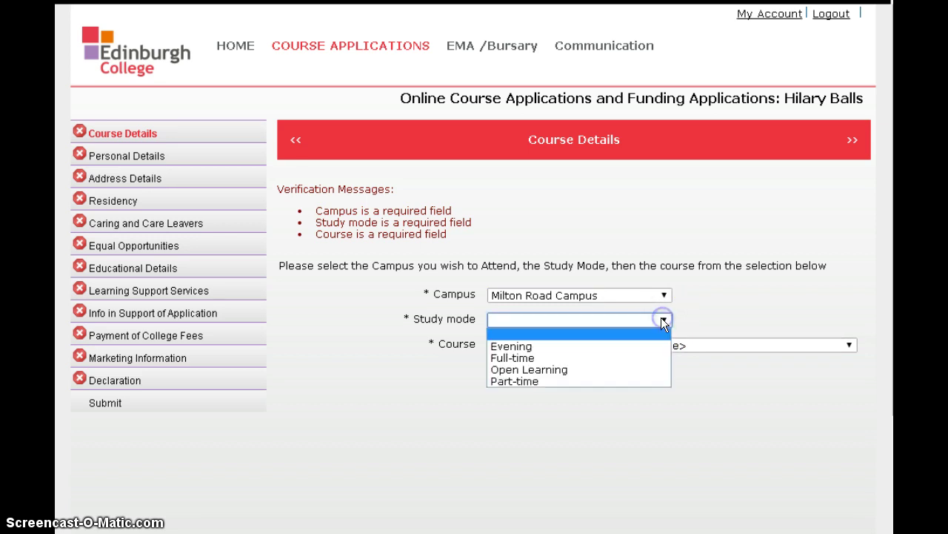
left_click(606, 356)
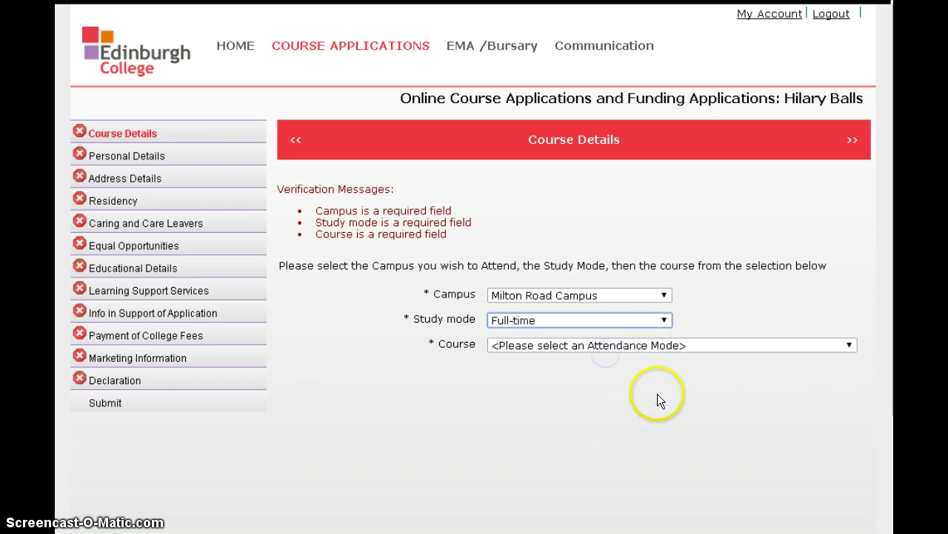
left_click(848, 344)
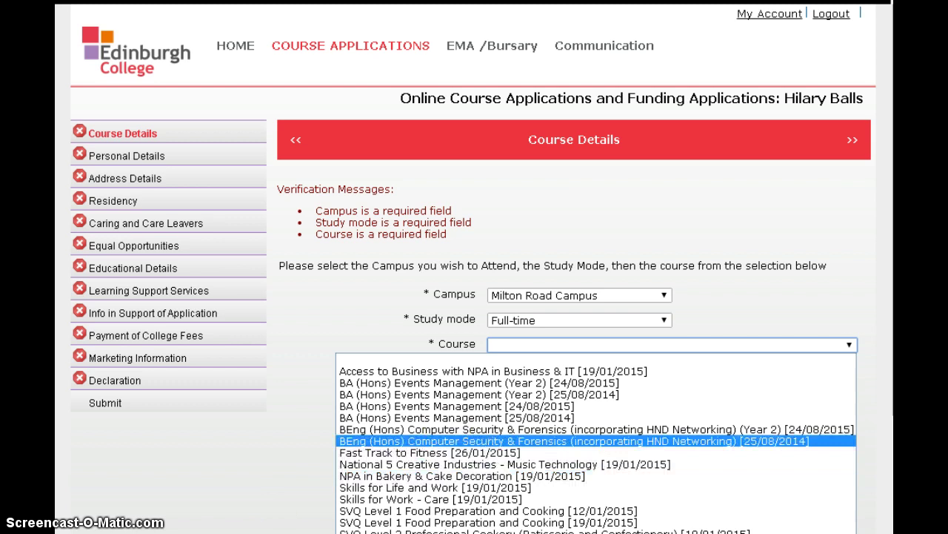
left_click(749, 511)
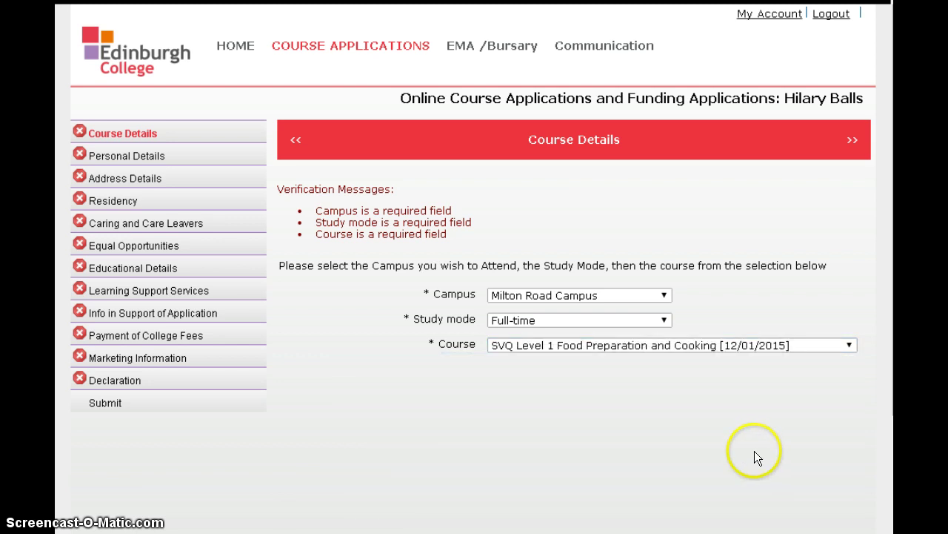
Step: Save the course details and continue to the Personal Details section
scroll(754, 451, "down", 3)
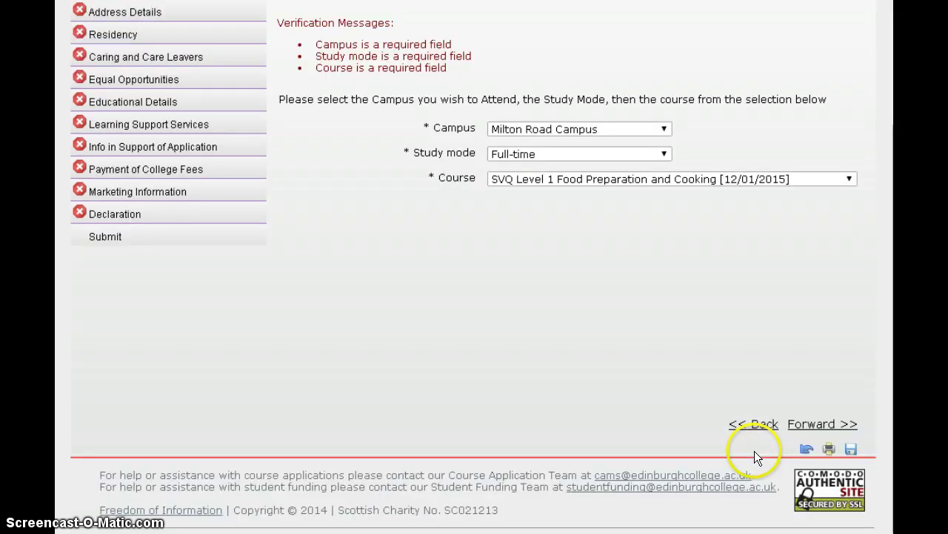
left_click(850, 450)
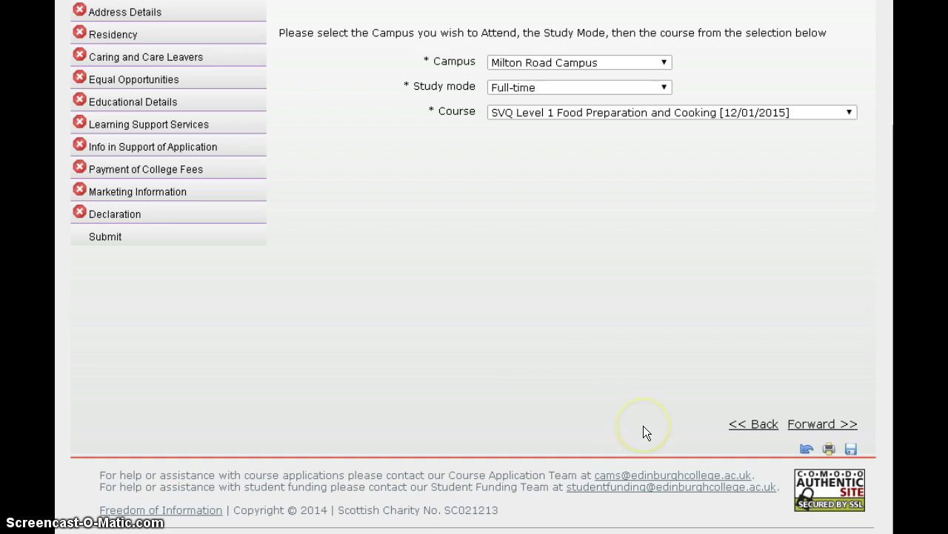
left_click(823, 426)
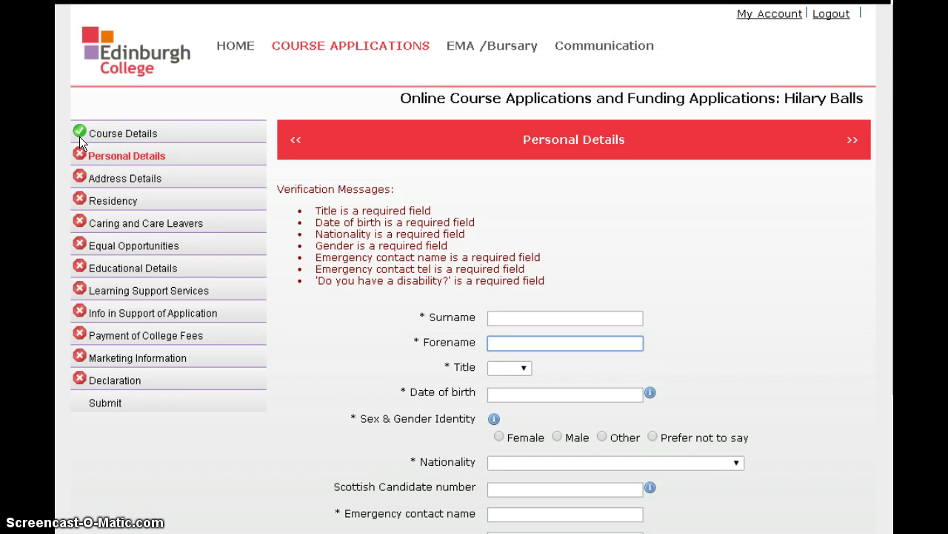
Step: Review the section status marks and the Personal Details fields without filling them in, and continue to Address Details
left_click(80, 153)
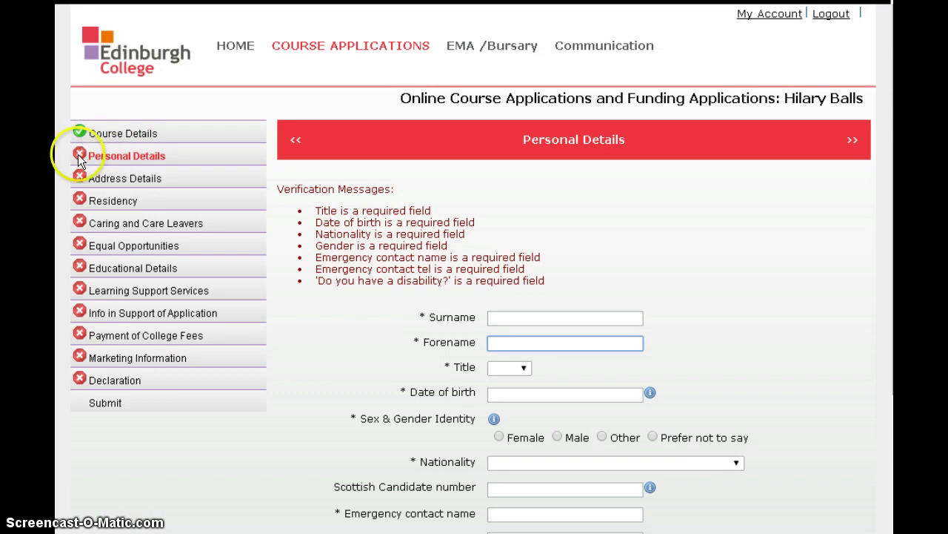
left_click(80, 134)
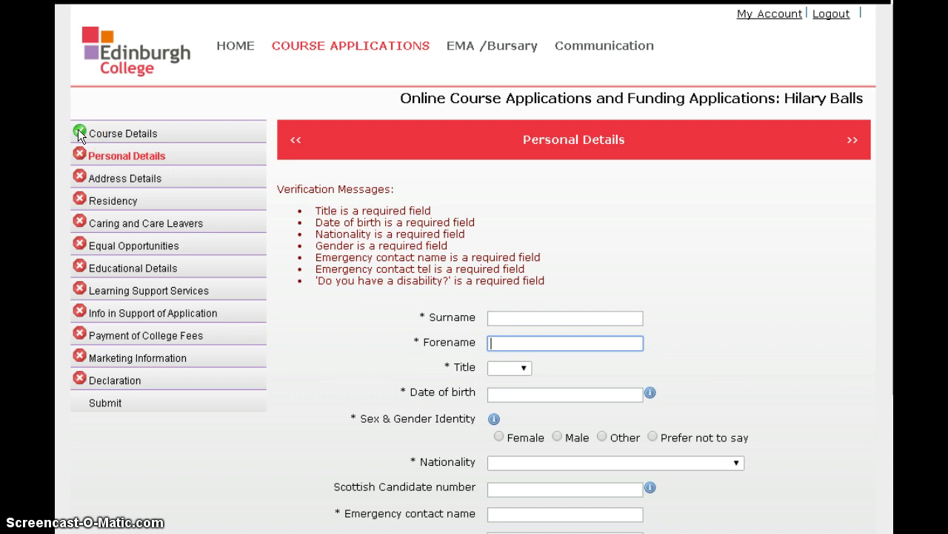
scroll(351, 367, "down", 2)
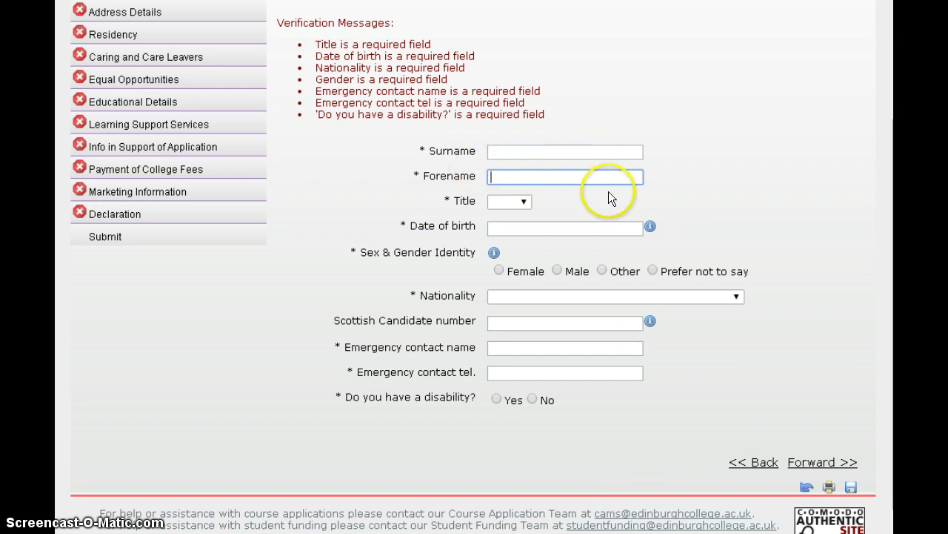
left_click(527, 201)
left_click(543, 201)
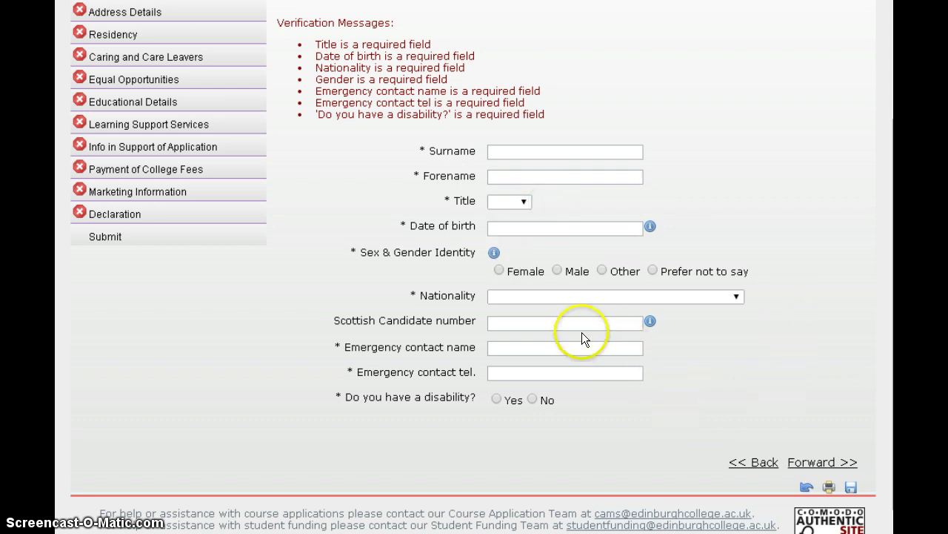
left_click(489, 321)
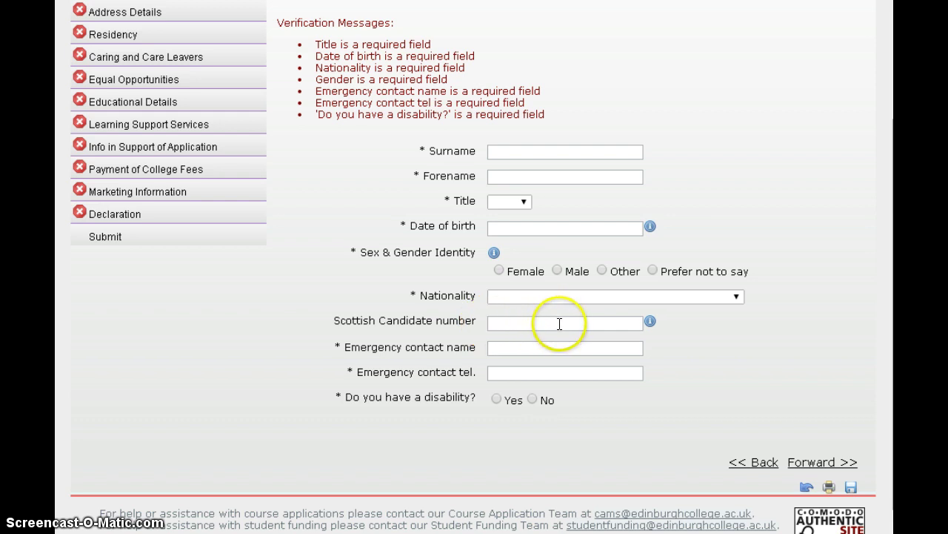
left_click(513, 349)
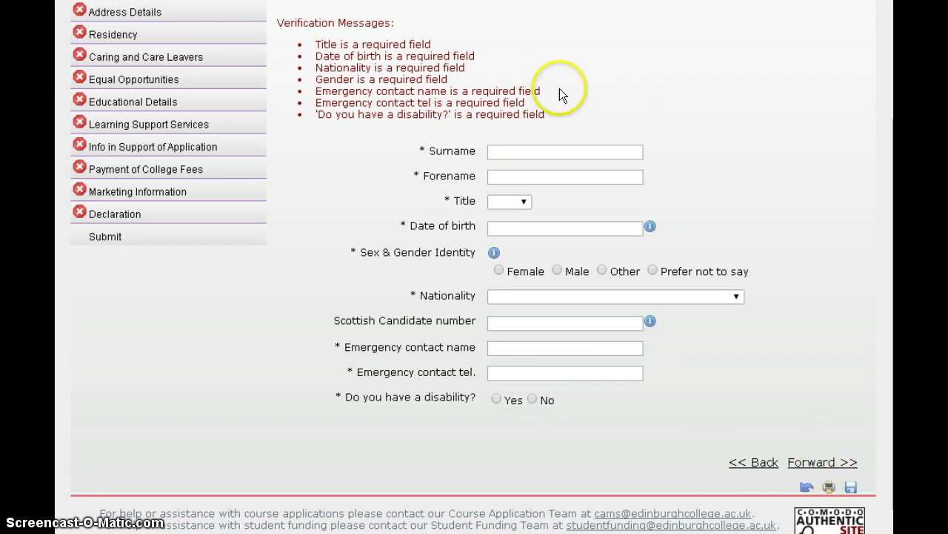
left_click(818, 463)
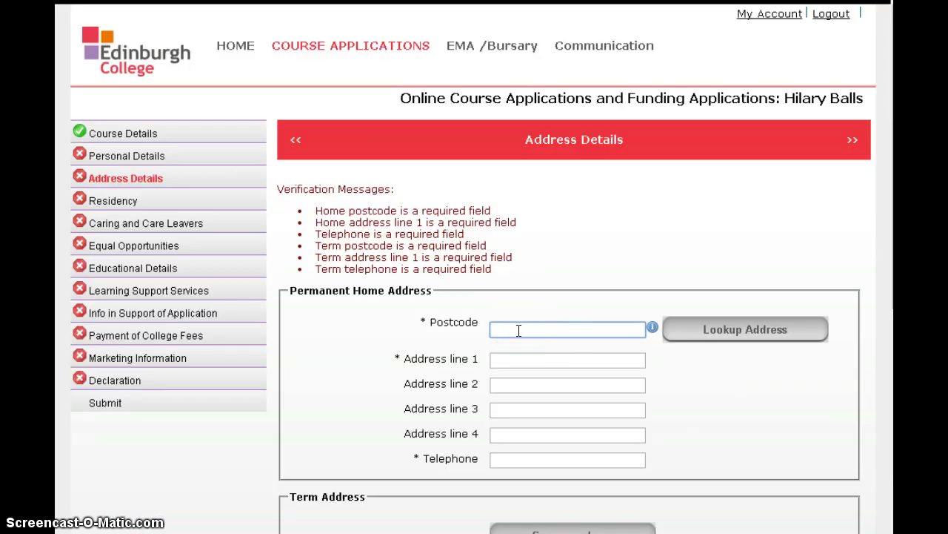
Step: Look through the home address, term address and mobile fields without filling them in, and continue to Residency
left_click(519, 331)
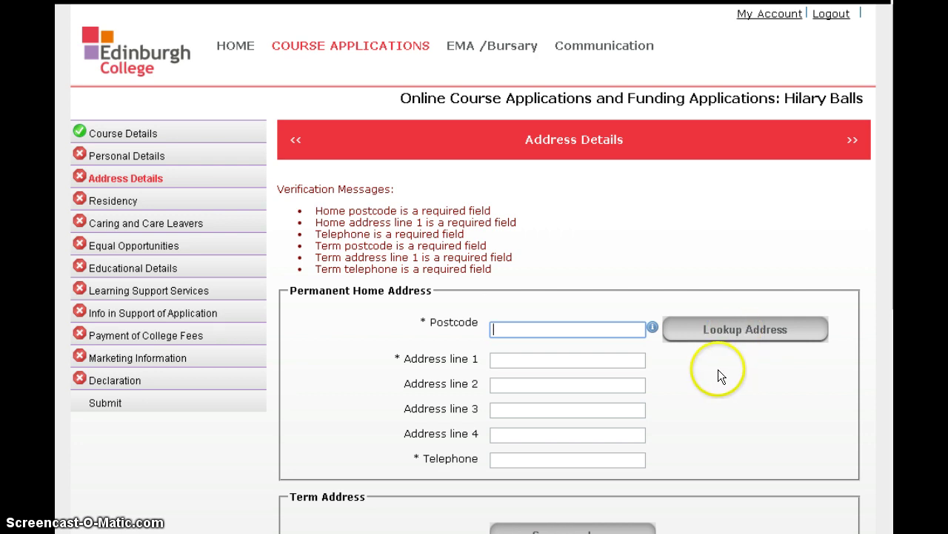
scroll(717, 369, "down", 3)
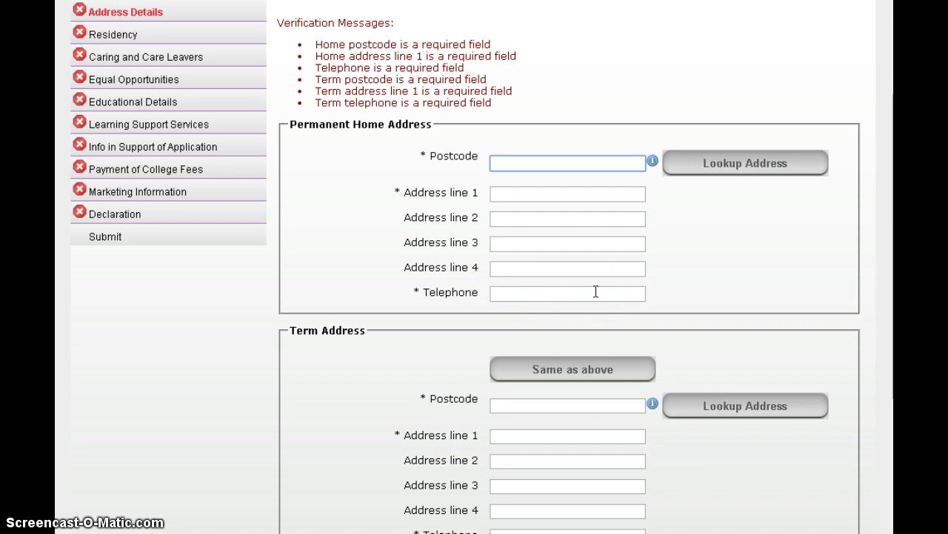
scroll(697, 321, "down", 2)
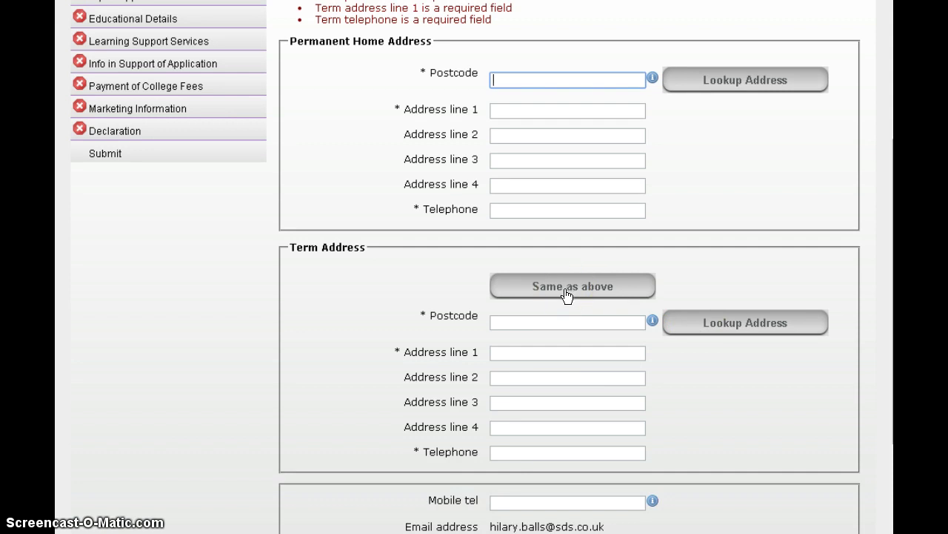
scroll(646, 379, "down", 3)
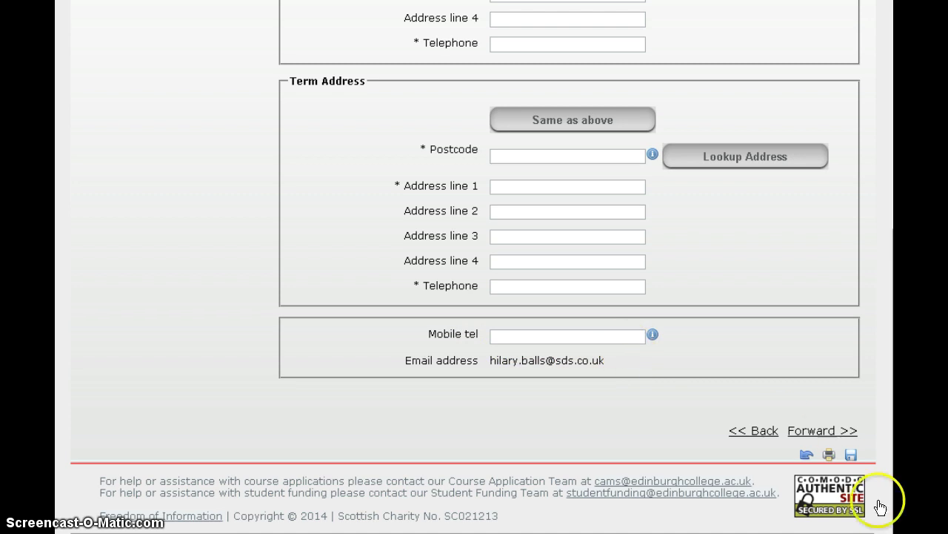
left_click(823, 431)
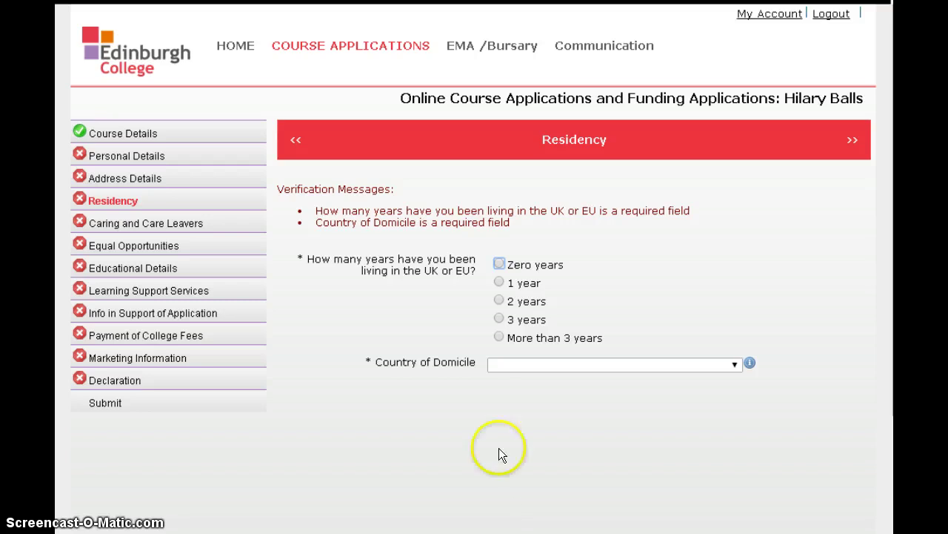
Step: Set the years living in the UK or EU to More than 3 years and the country of domicile to Scotland
left_click(500, 337)
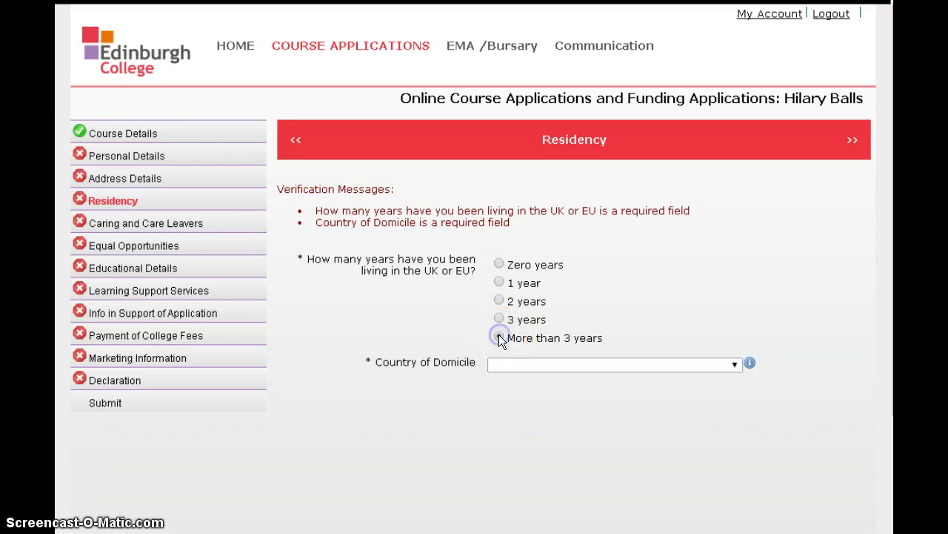
left_click(733, 365)
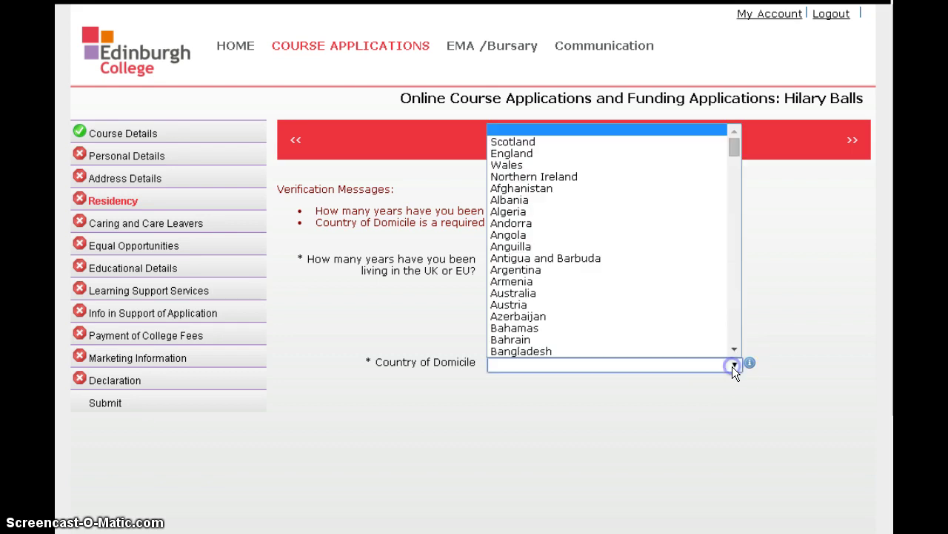
left_click(539, 143)
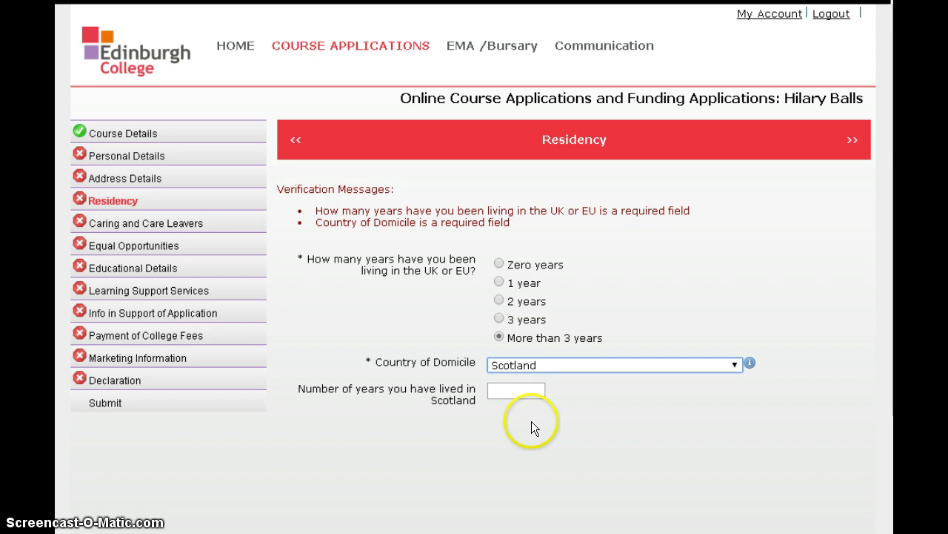
Step: Go to the number of years lived in Scotland, finish the Residency section and continue to Caring and Care Leavers
left_click(498, 390)
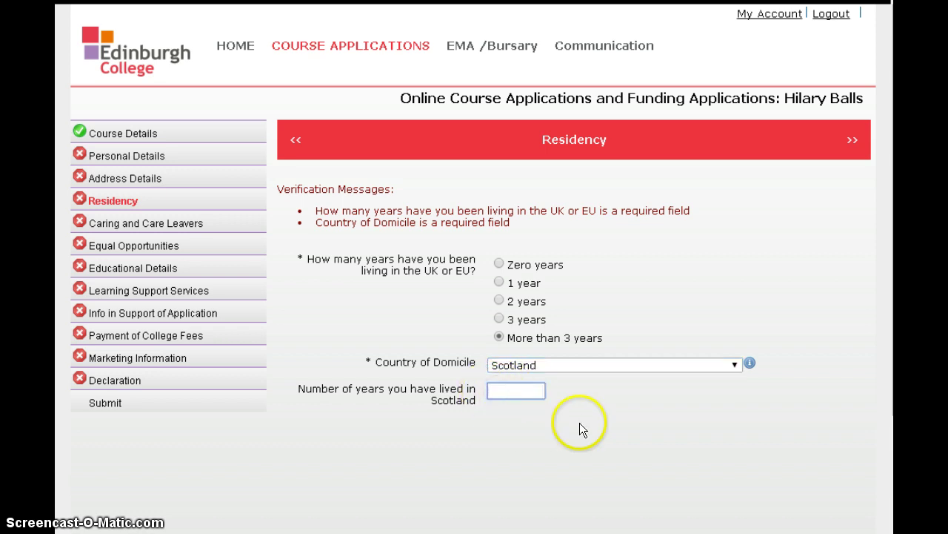
key("Return")
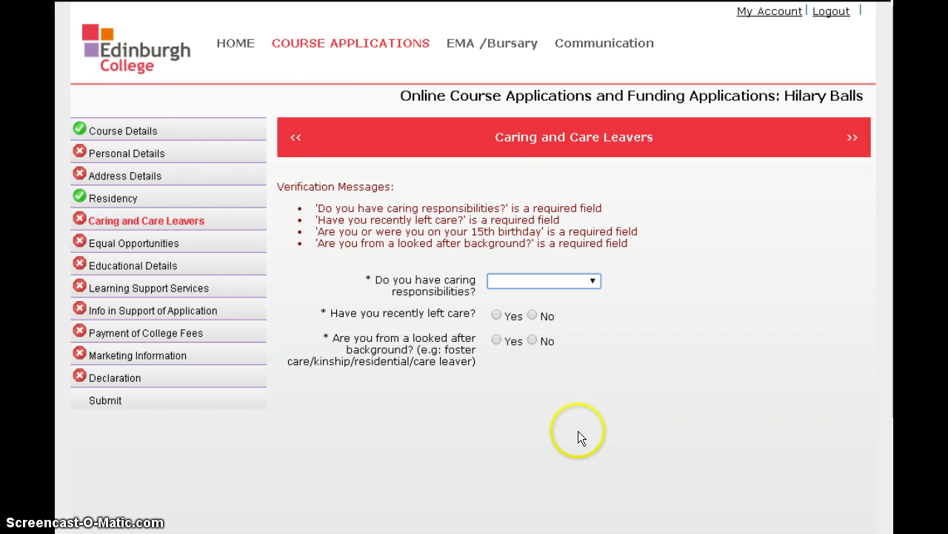
Step: Look through the caring responsibilities and care leaver questions without answering them, and continue to Equal Opportunities
scroll(572, 429, "down", 2)
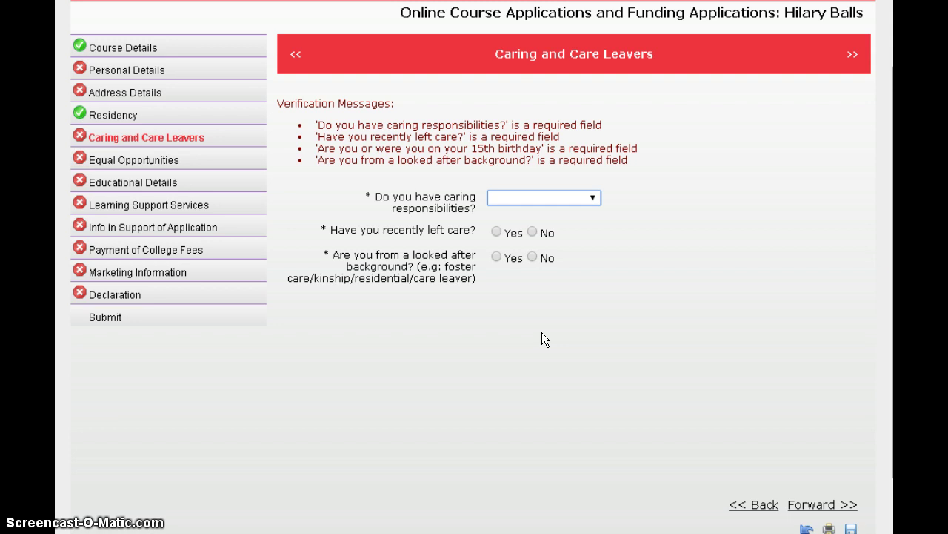
left_click(641, 171)
left_click(546, 400)
left_click(844, 506)
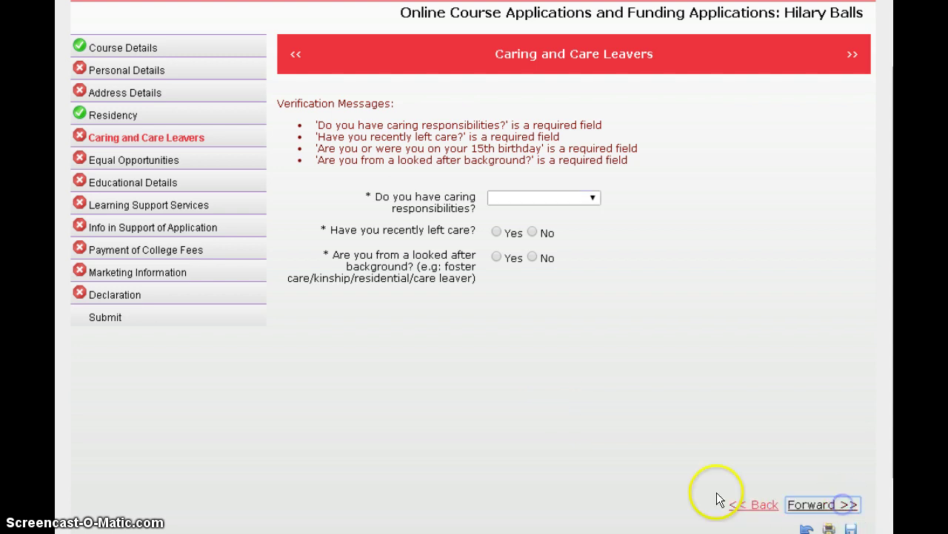
Step: Review the religion, sexual orientation, gender and ethnic origin questions without answering them, and continue to Educational Details
scroll(663, 497, "down", 1)
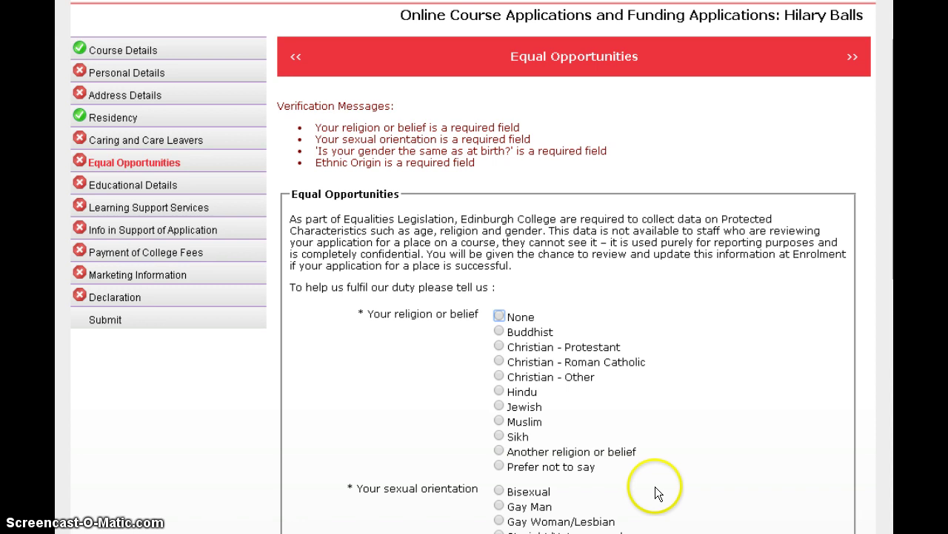
scroll(655, 486, "down", 2)
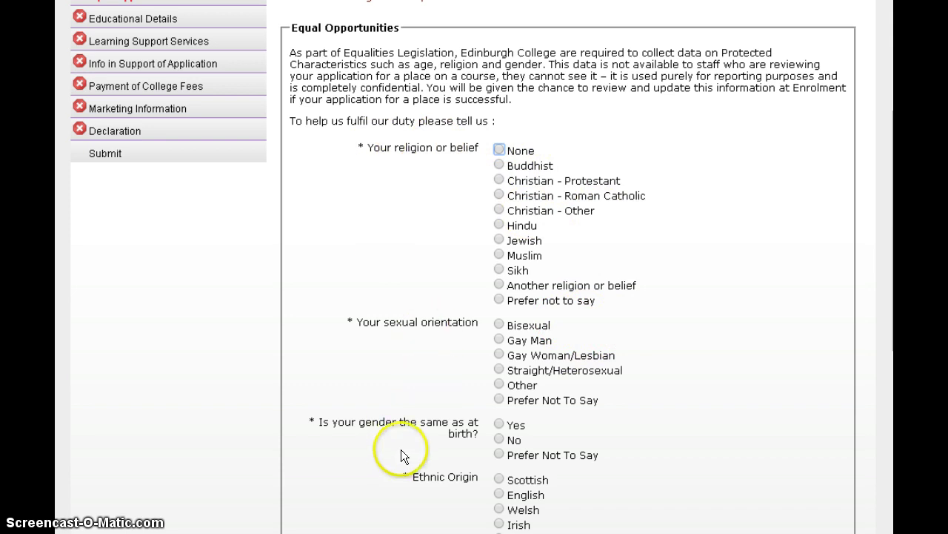
scroll(401, 449, "down", 2)
scroll(438, 366, "down", 3)
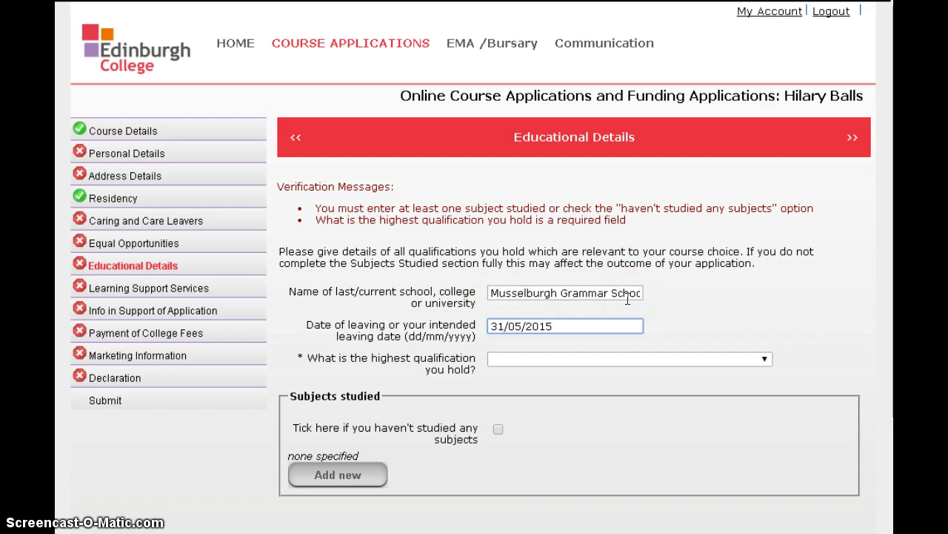
Step: Review the school leaving date and browse the full list of highest qualifications without choosing one
left_click(556, 325)
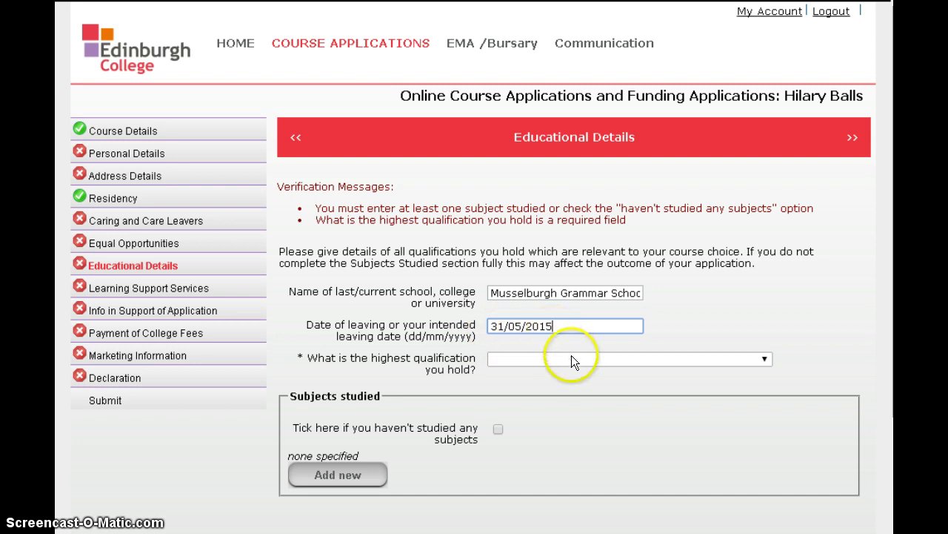
left_click(766, 359)
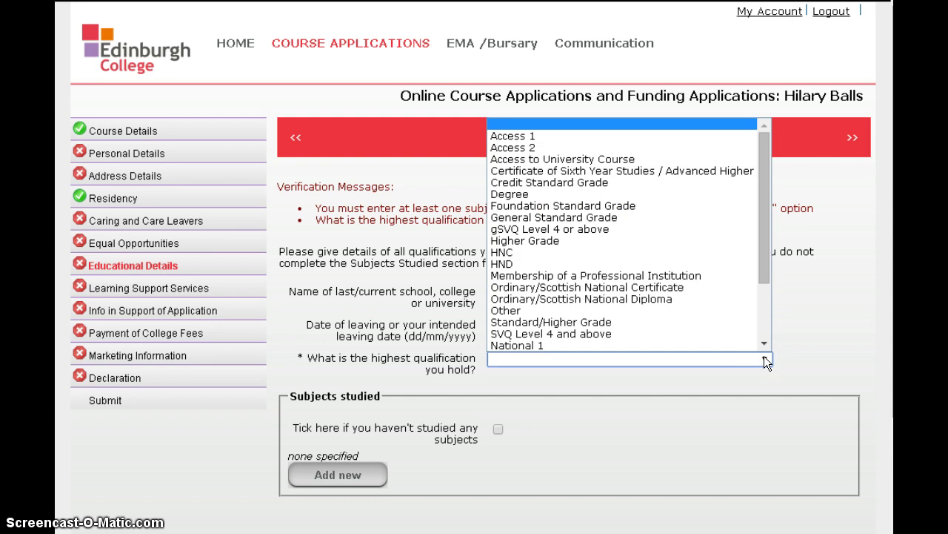
left_click_drag(713, 351, 645, 278)
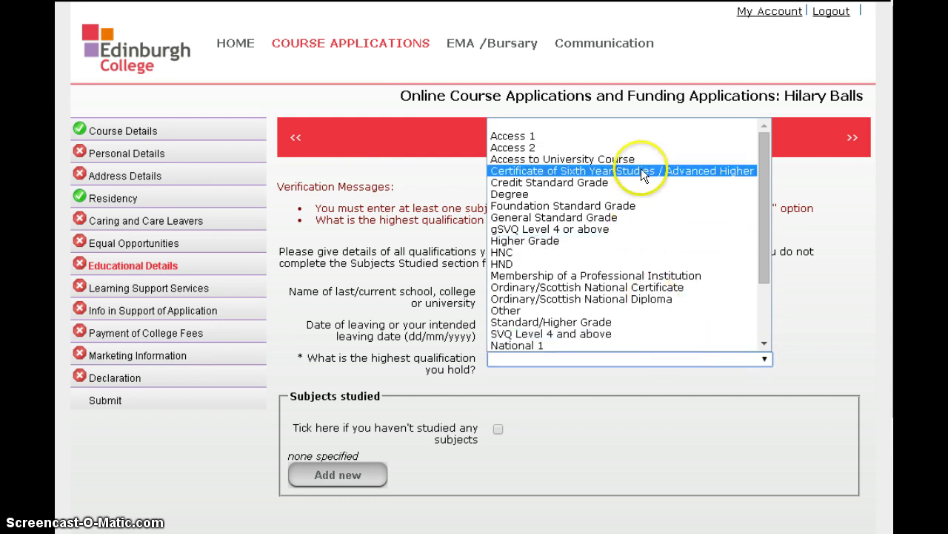
left_click_drag(761, 263, 759, 333)
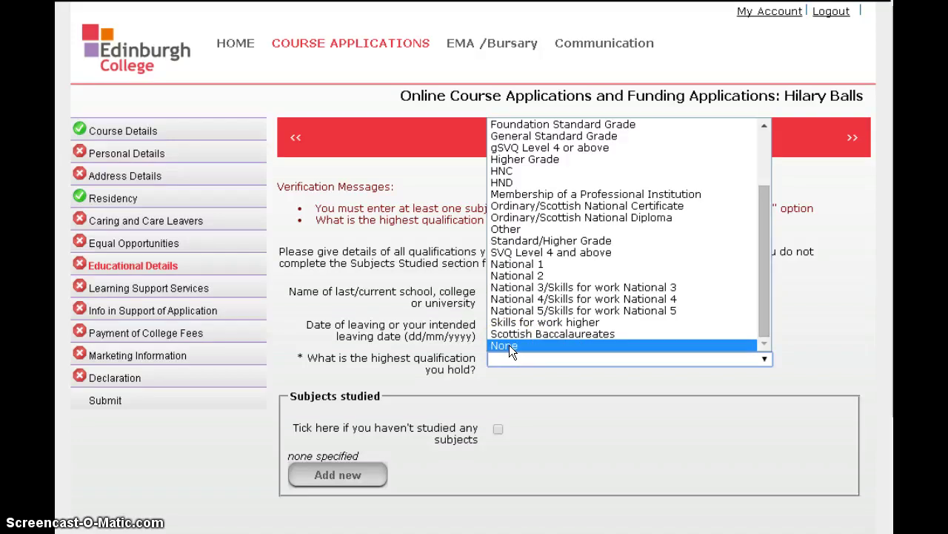
Step: Add English as a studied subject at level National 4/Skills for work National 4 with year 2014, and save it
left_click(361, 481)
left_click(341, 479)
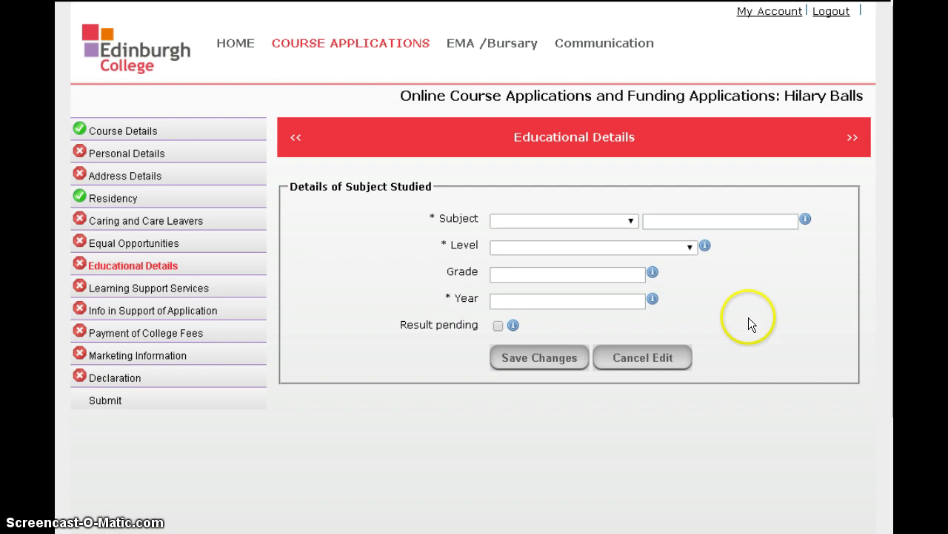
left_click(629, 221)
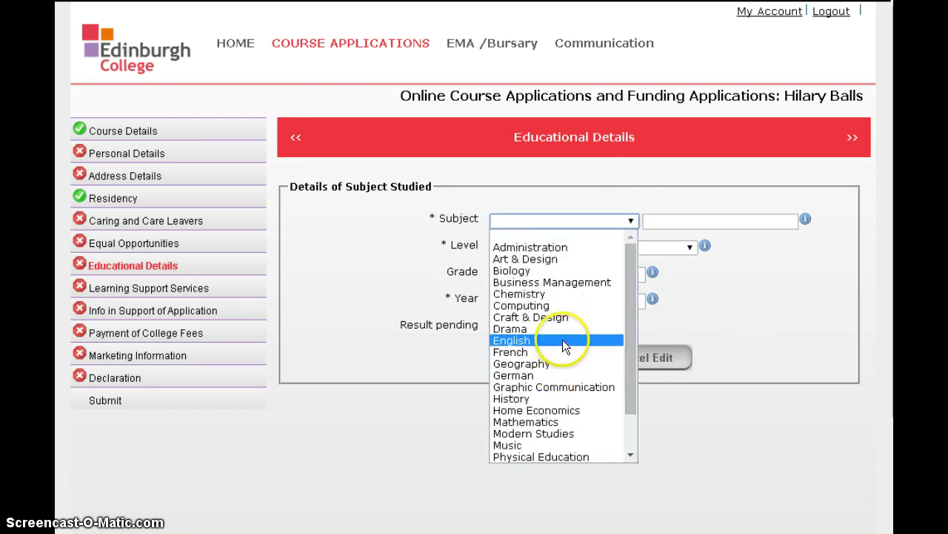
left_click(562, 340)
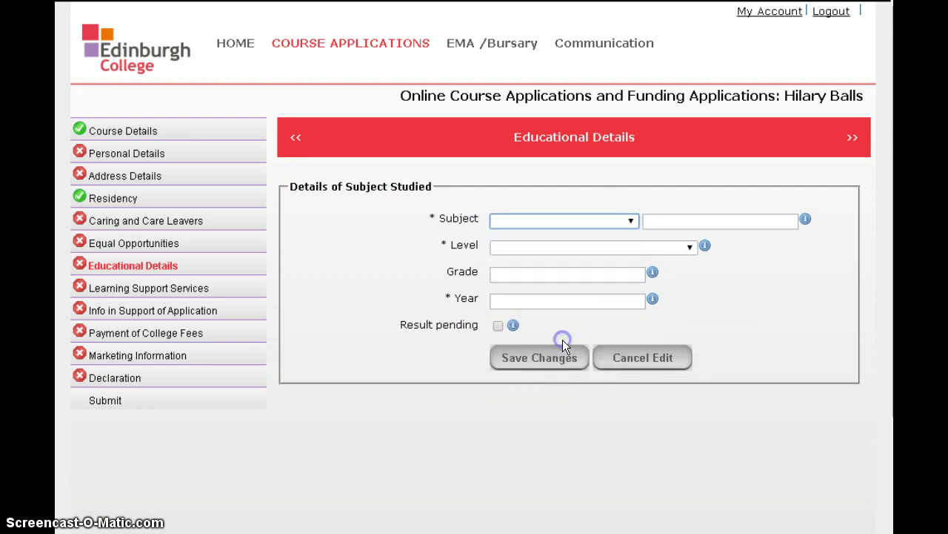
left_click(691, 246)
left_click(605, 310)
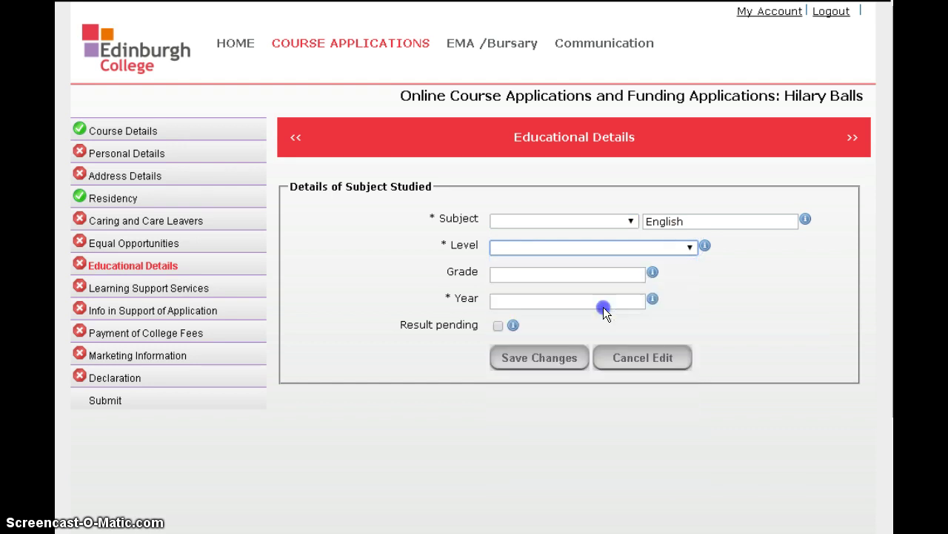
left_click(546, 303)
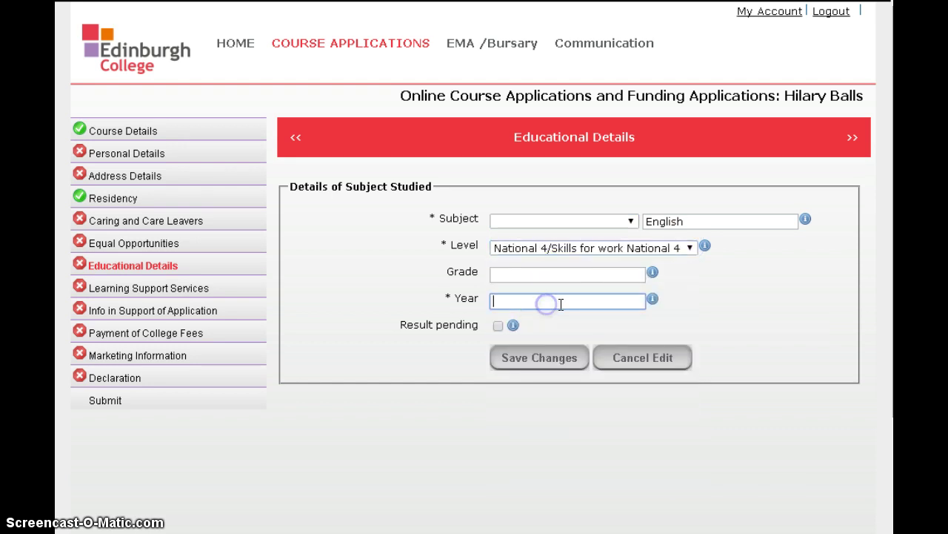
type("2014")
left_click(549, 358)
left_click(548, 358)
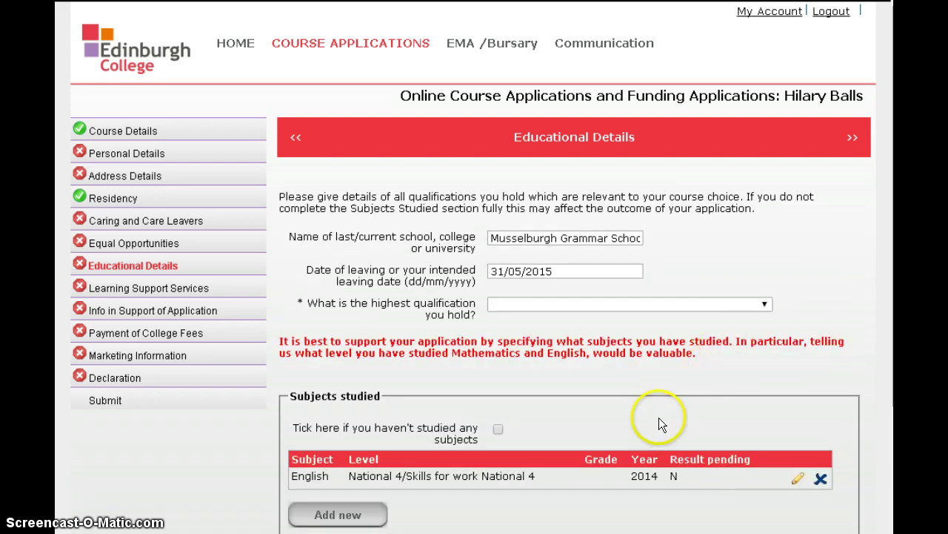
Step: Add a second English entry at level National 5/Skills for work National 5, year 2015, marked as result pending, and save it
scroll(660, 419, "down", 2)
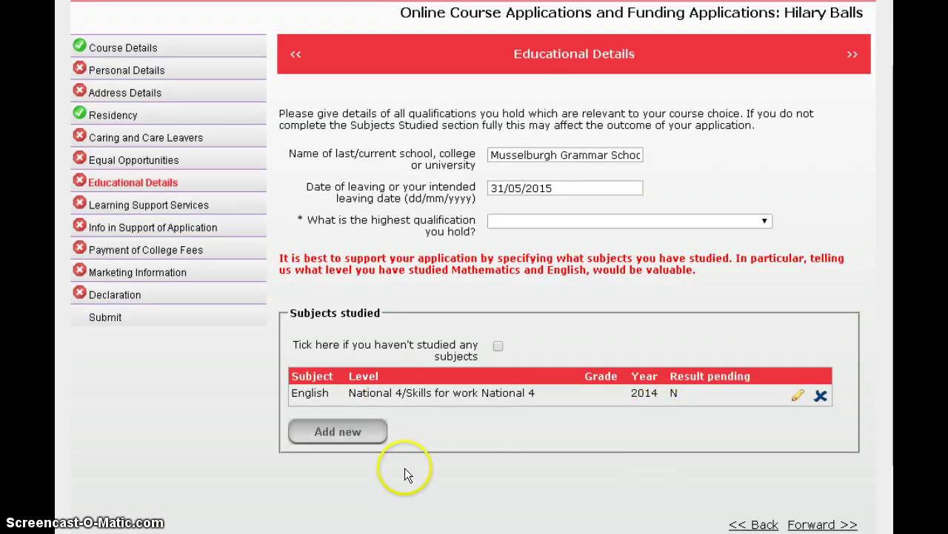
left_click(361, 434)
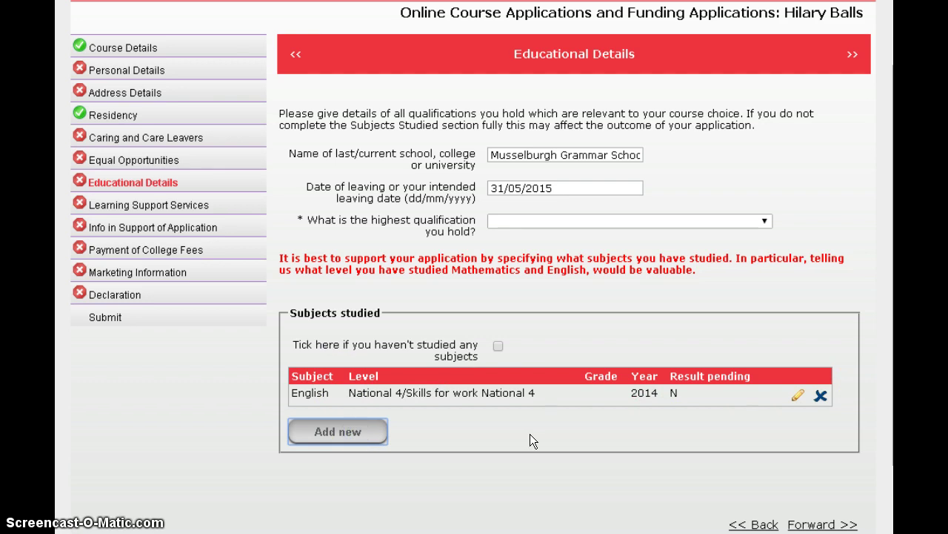
left_click(630, 138)
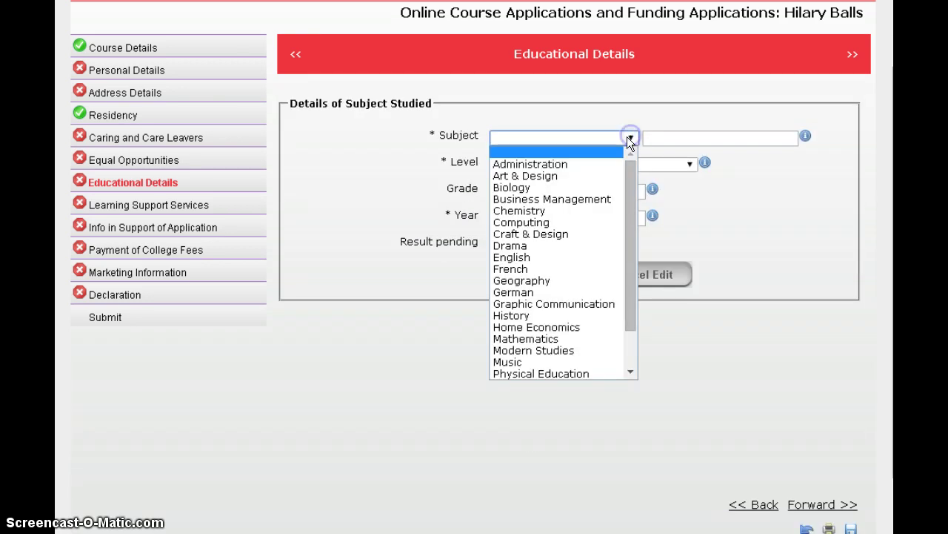
left_click(559, 255)
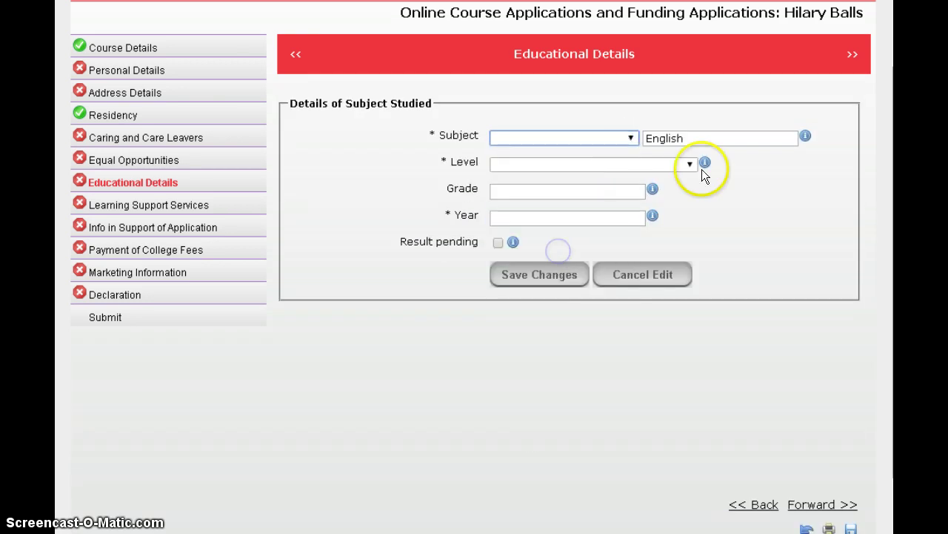
left_click(687, 163)
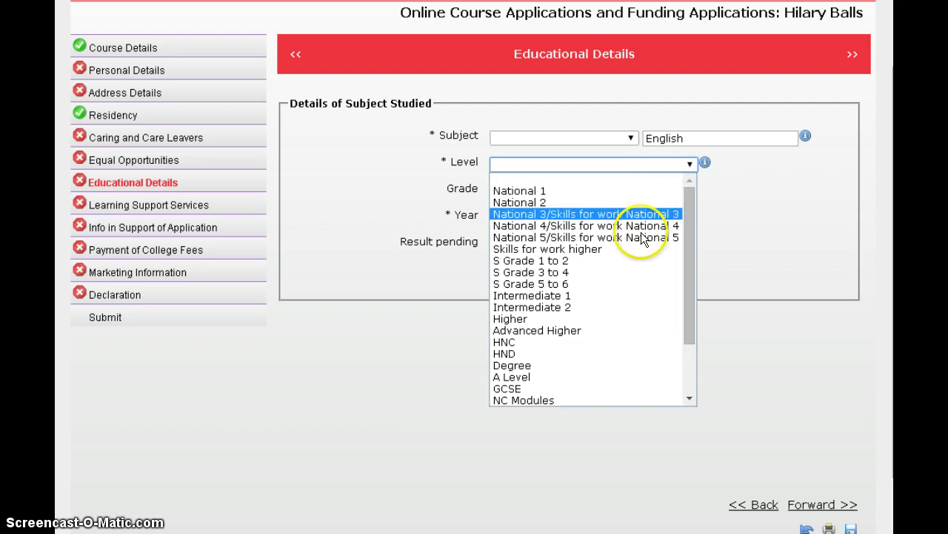
left_click(636, 237)
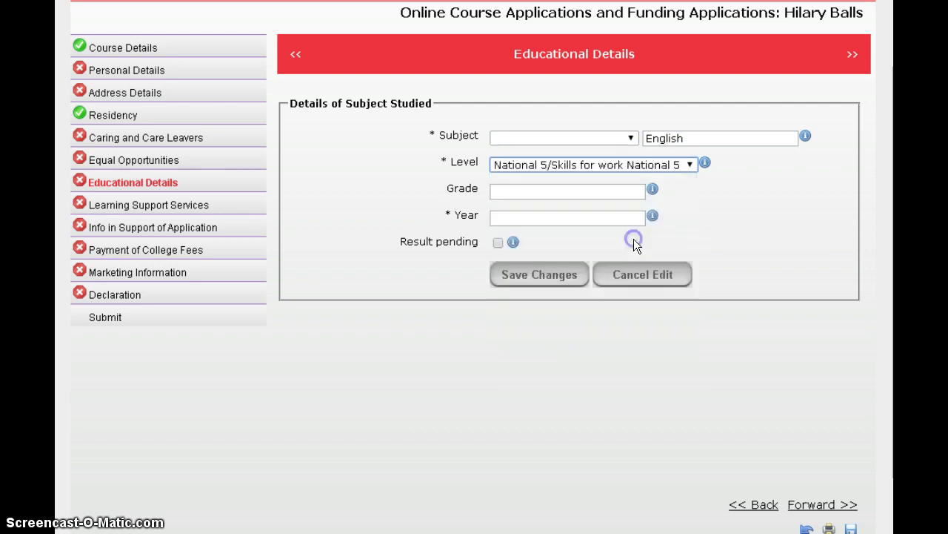
left_click(546, 218)
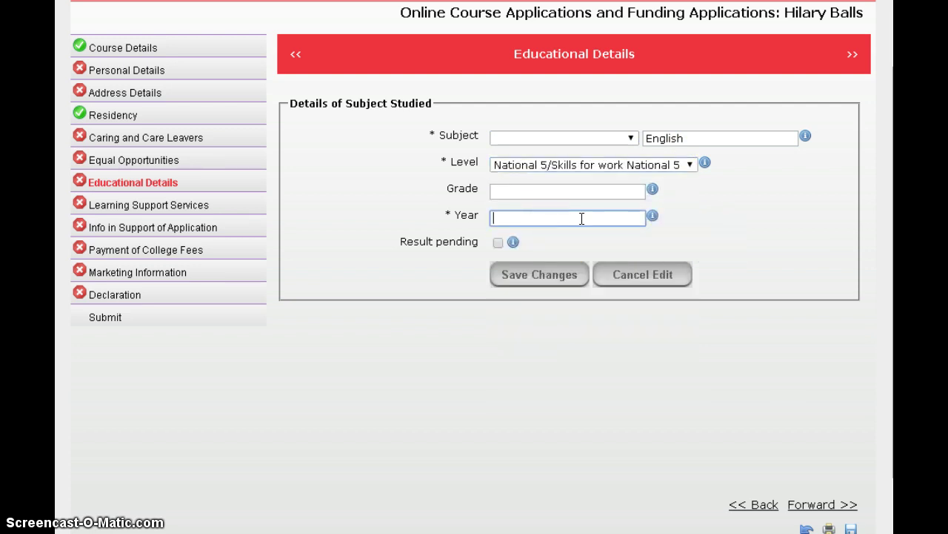
type("2015")
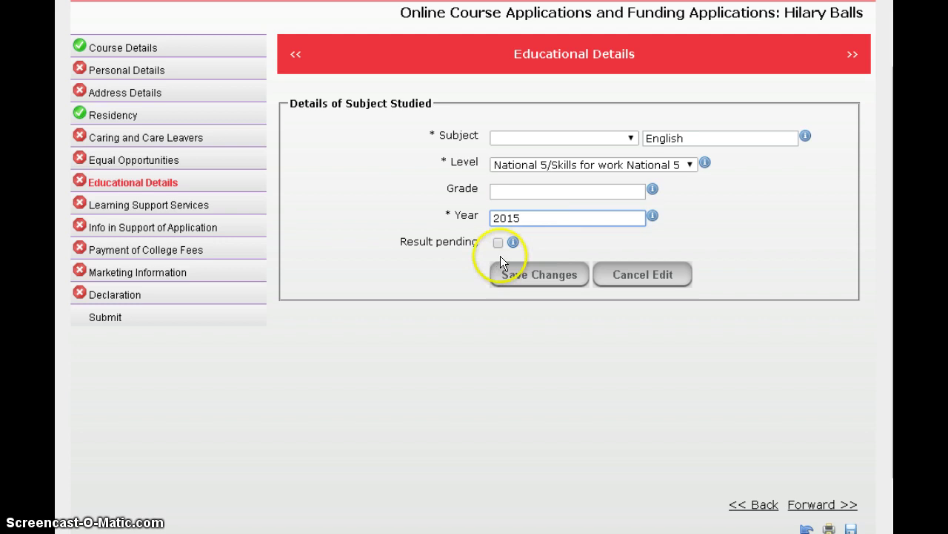
left_click(497, 243)
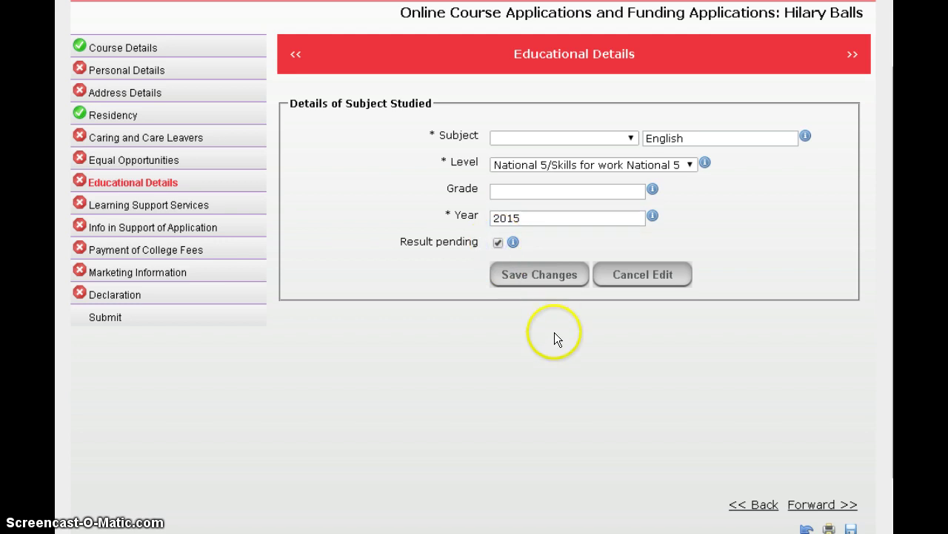
left_click(541, 276)
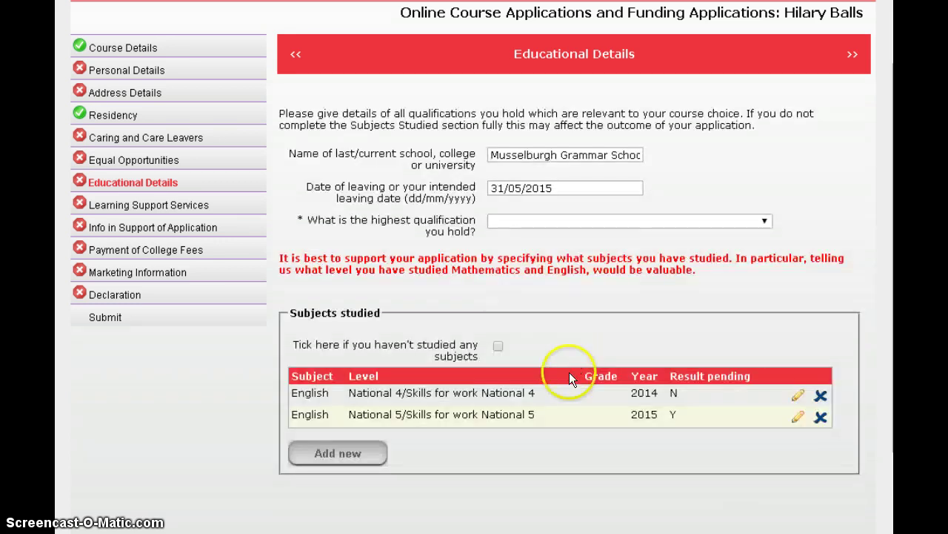
Step: Finish with the subjects studied and continue from Educational Details to Learning Support Services
left_click(353, 456)
left_click(457, 472)
left_click(596, 457)
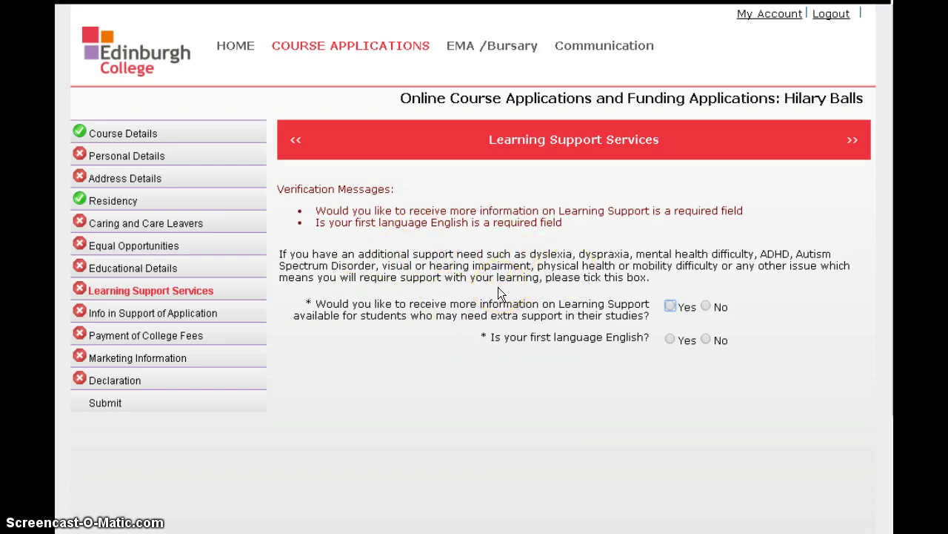
Step: Answer No to receiving more information on Learning Support and save the Learning Support Services section
left_click(704, 306)
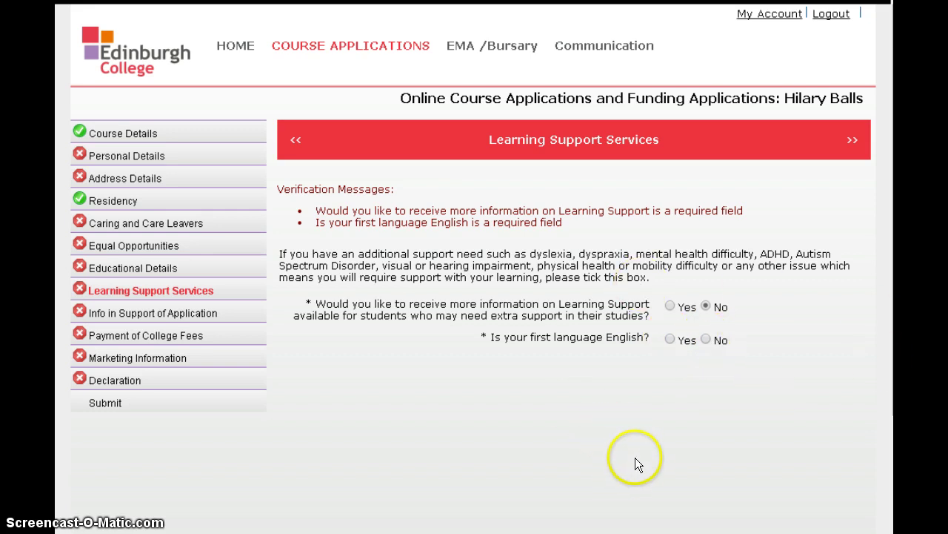
scroll(622, 460, "down", 1)
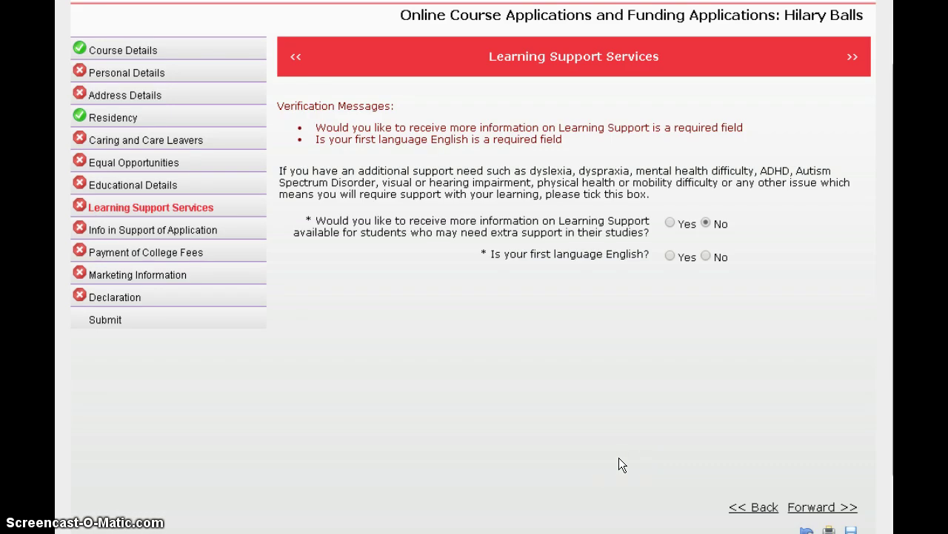
scroll(616, 460, "down", 1)
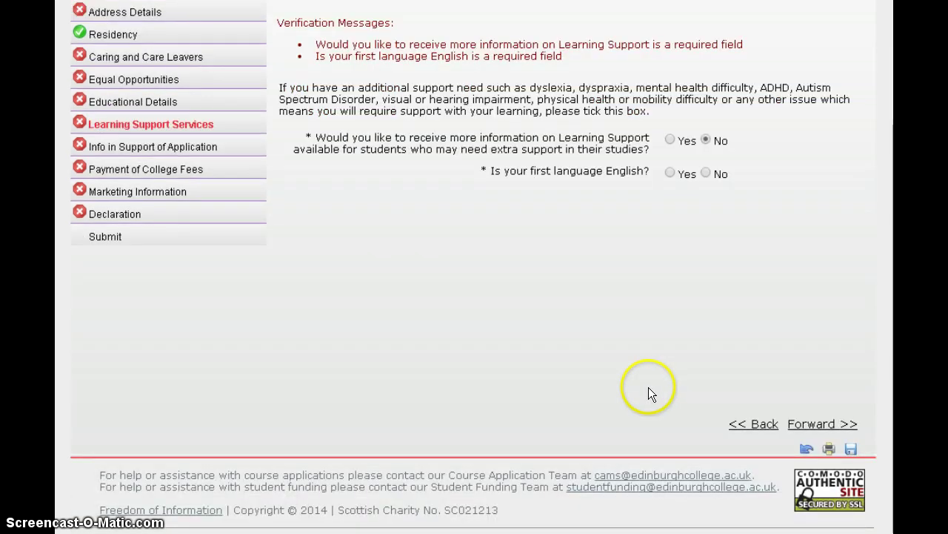
left_click(851, 449)
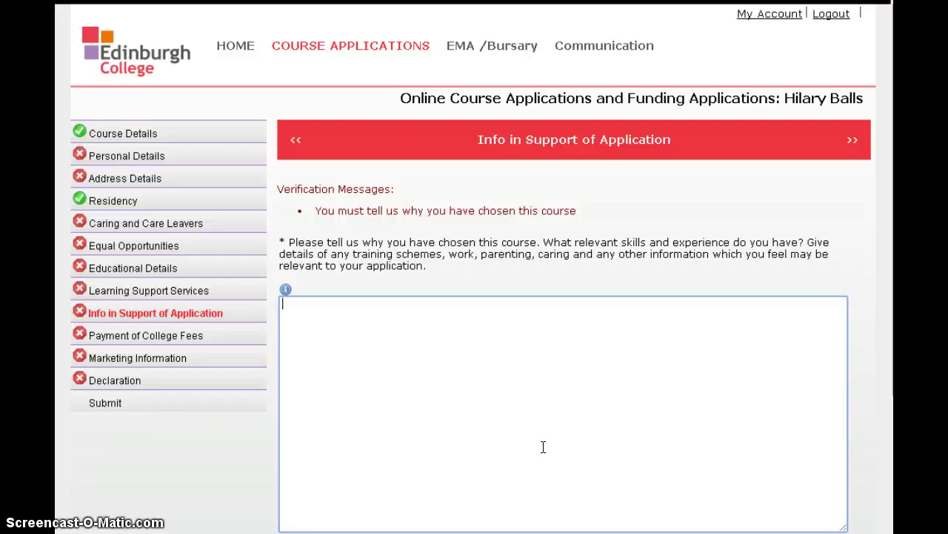
Step: Move on from Info in Support of Application to Payment of College Fees and choose to apply for a College Bursary/Fee Waiver
left_click(515, 431)
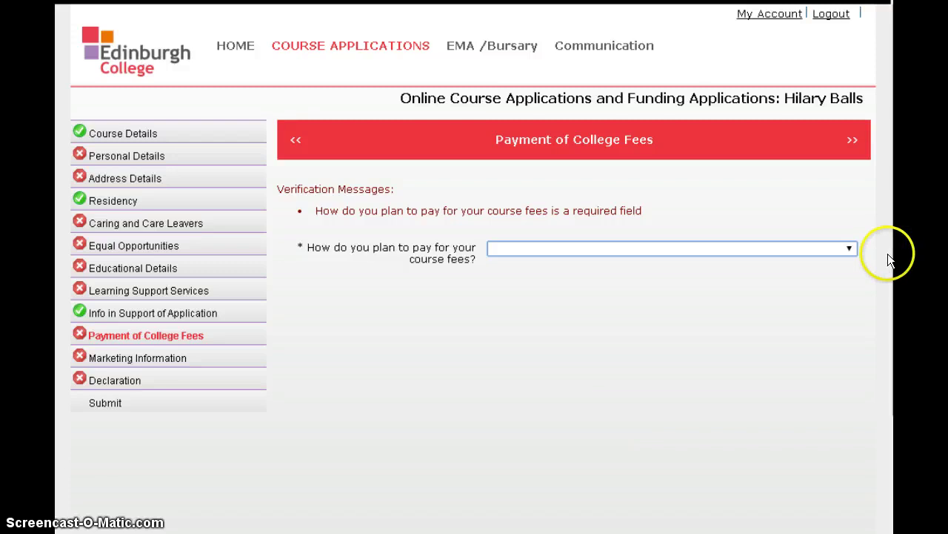
left_click(850, 248)
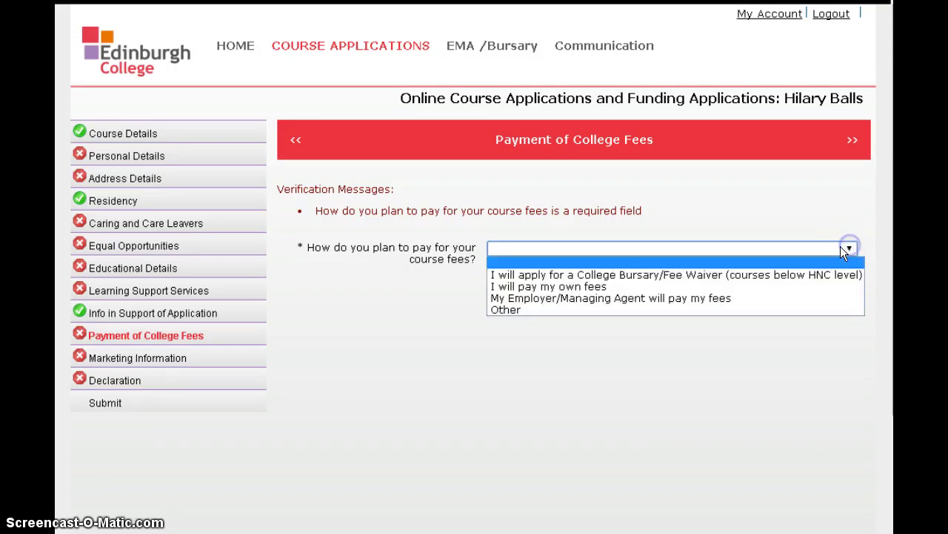
left_click(676, 276)
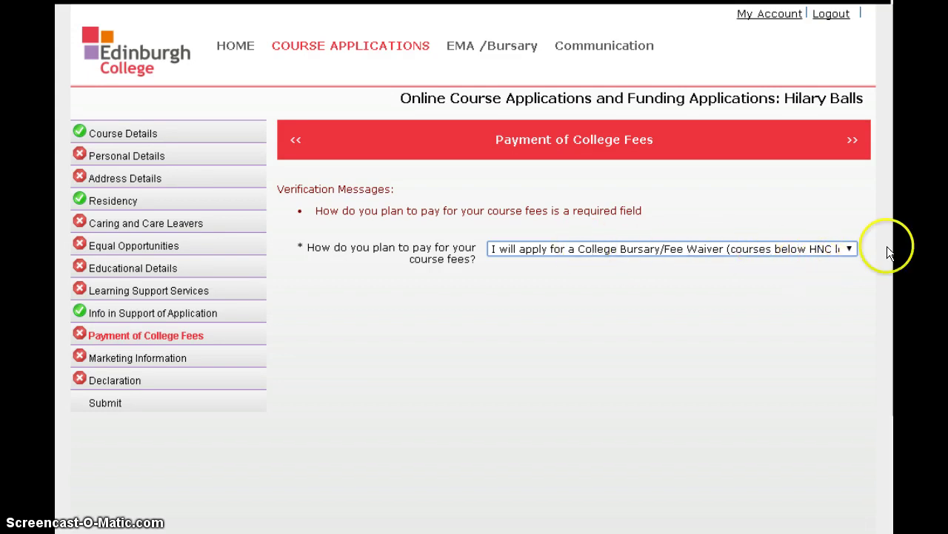
Step: Choose to apply for a College Bursary/Fee Waiver as the course fee payment and continue to Marketing Information
left_click(849, 250)
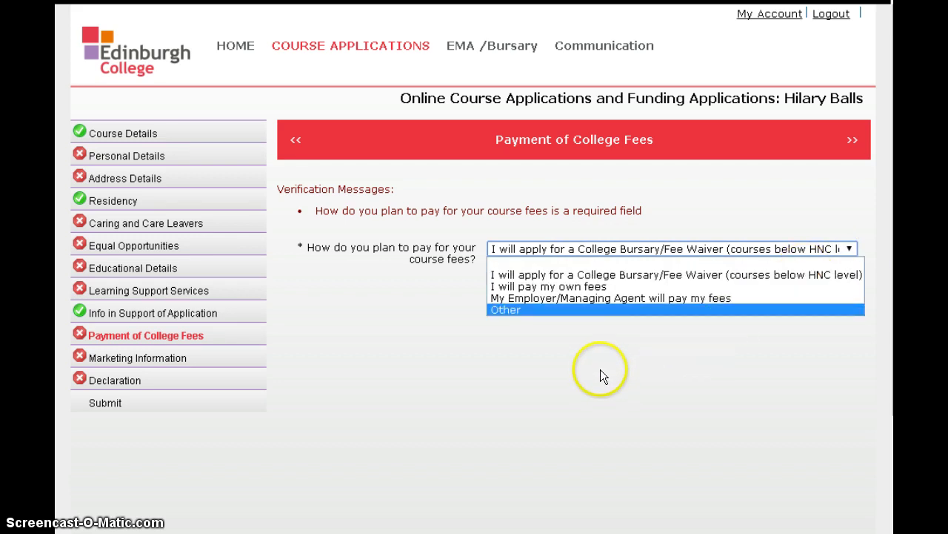
left_click(606, 277)
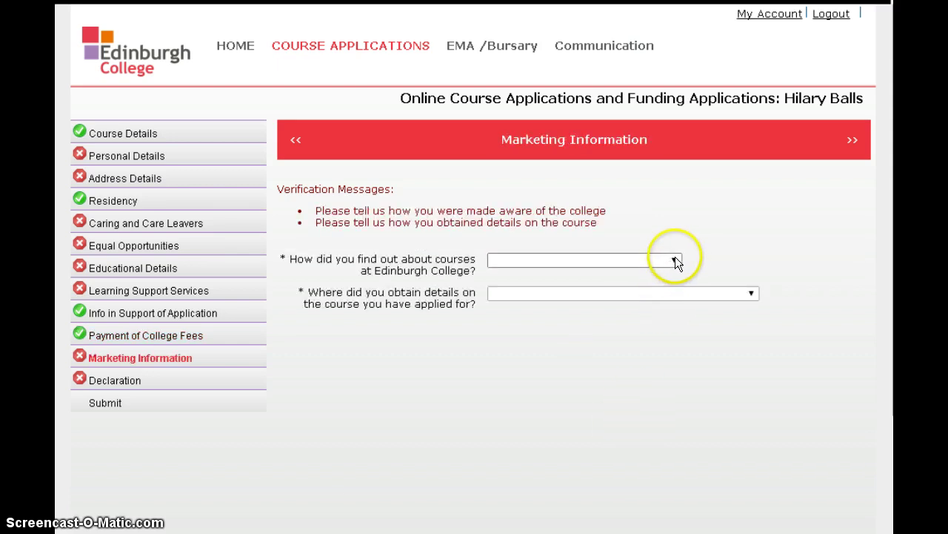
Step: Review the answer options for both Marketing Information questions, on finding out about courses and obtaining course details, and continue to Declaration
left_click(673, 262)
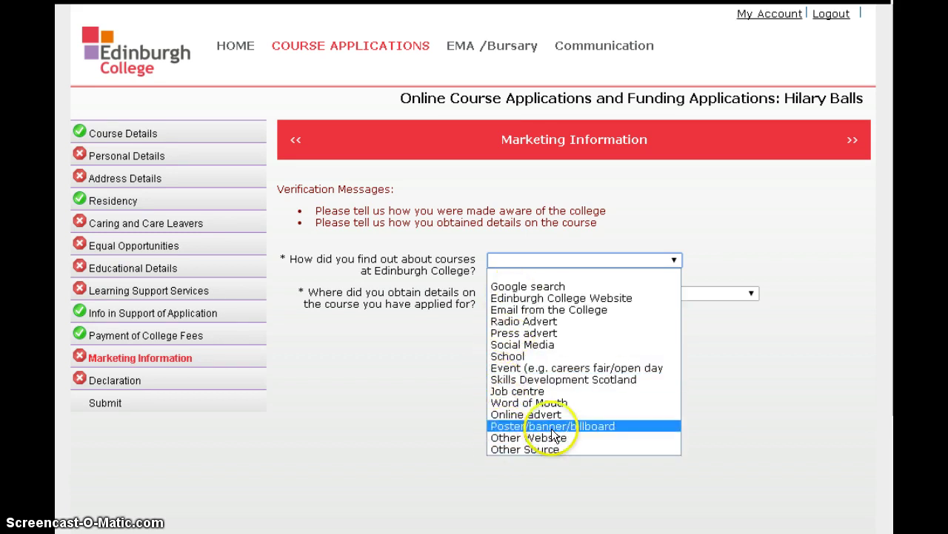
left_click(714, 357)
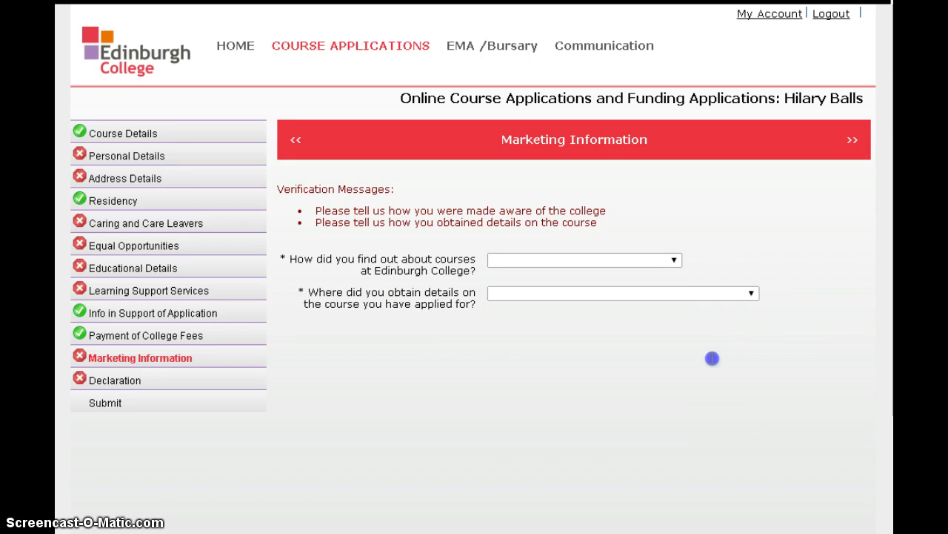
left_click(746, 294)
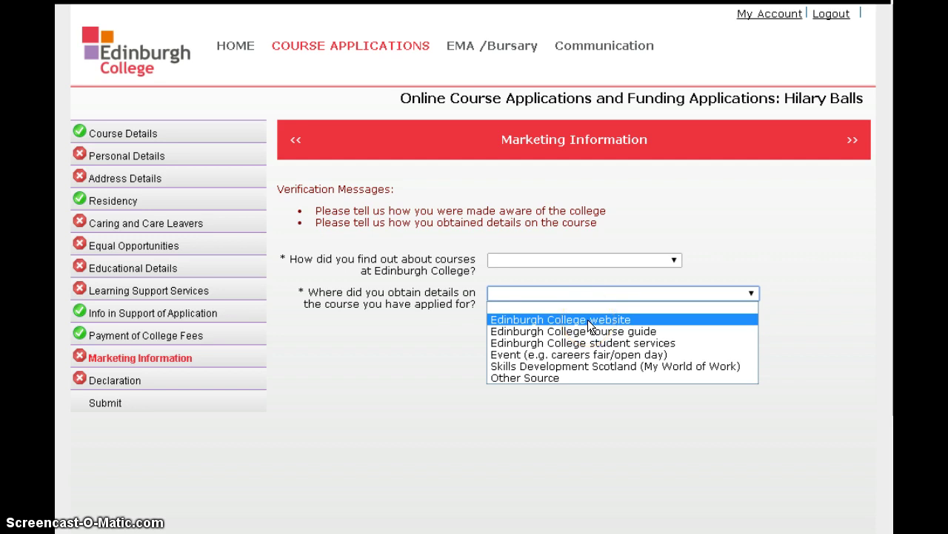
key("Down")
key("Down")
key("Down")
key("Down")
key("Down")
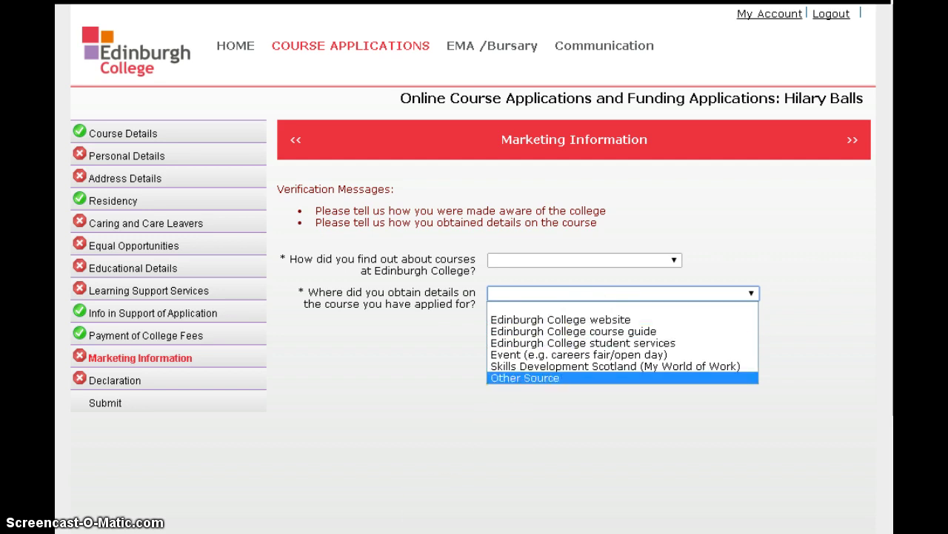
key("Return")
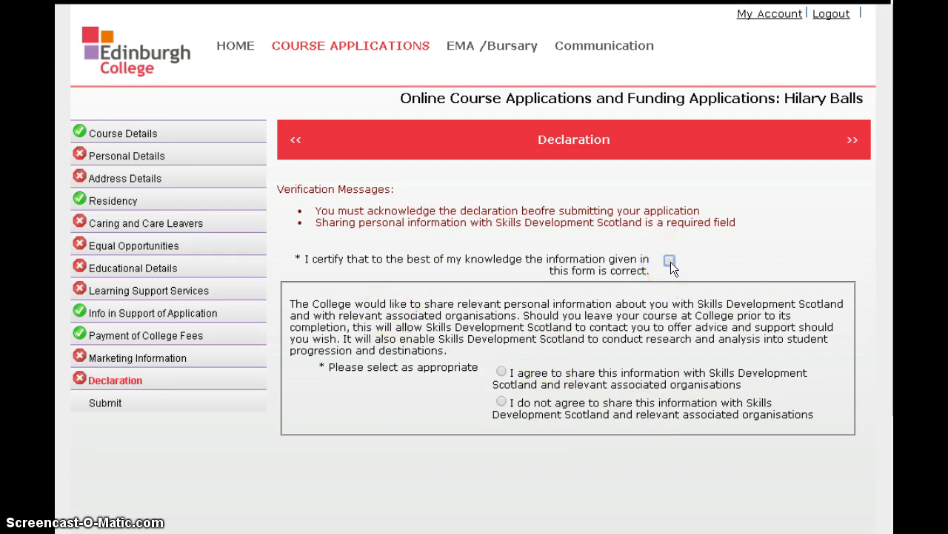
Step: Continue from Declaration to the Submit section and examine its instructions, the full error list and the application submission option
left_click(434, 419)
left_click(503, 406)
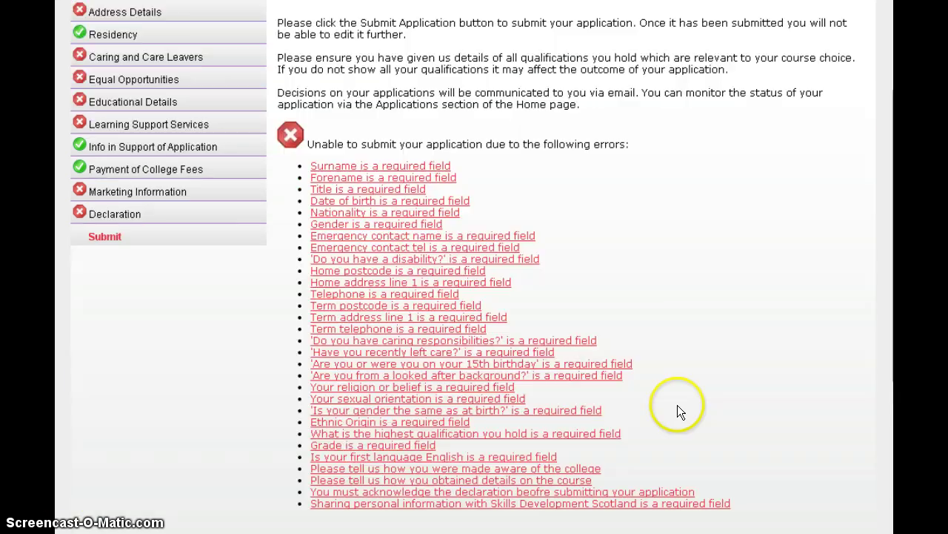
scroll(677, 404, "up", 1)
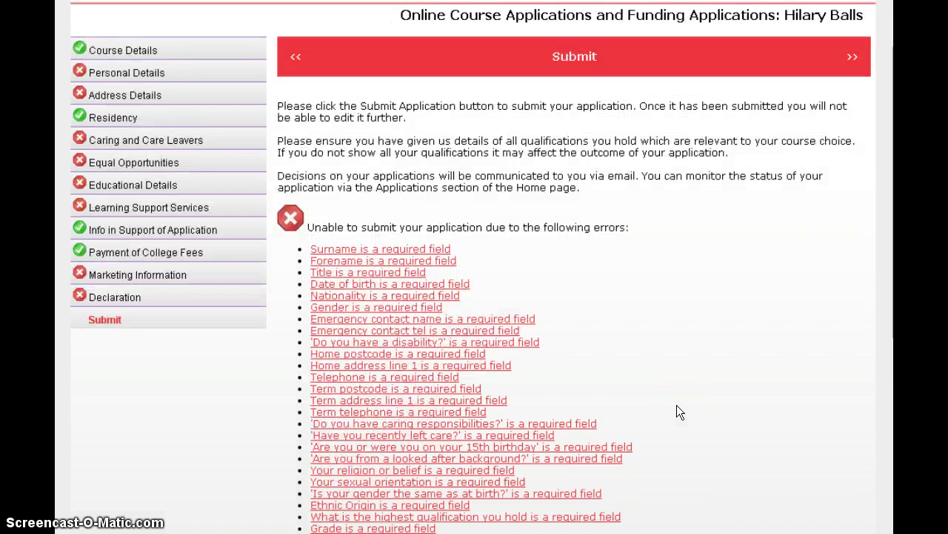
left_click(665, 401)
scroll(664, 399, "down", 1)
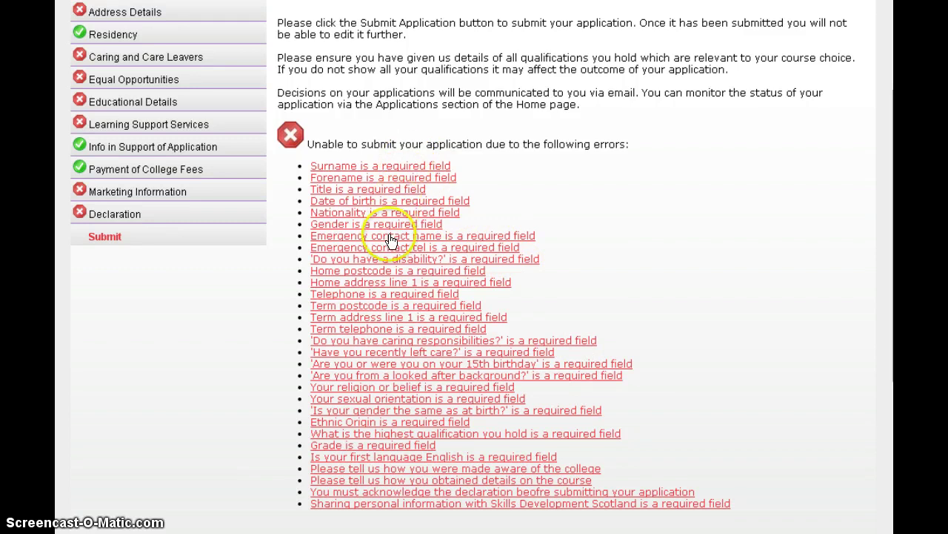
scroll(664, 277, "up", 3)
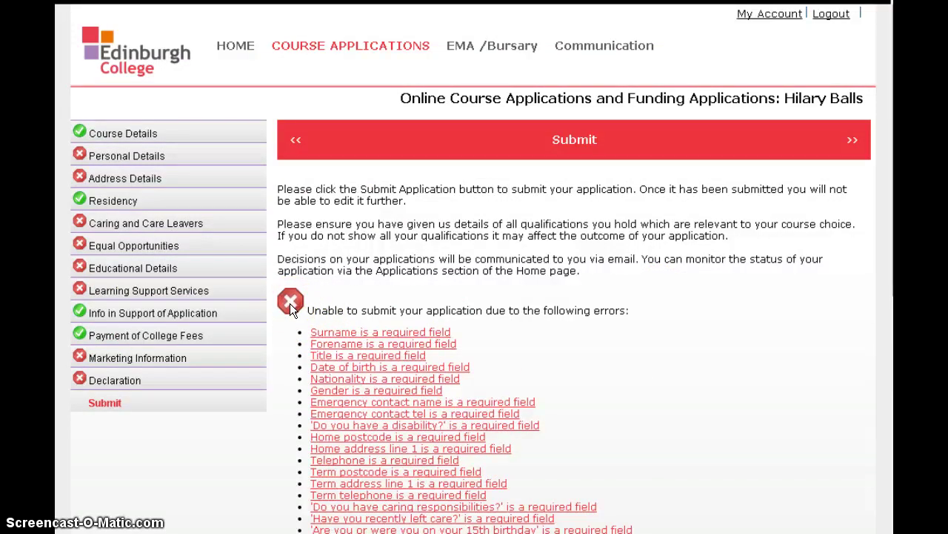
scroll(555, 370, "down", 5)
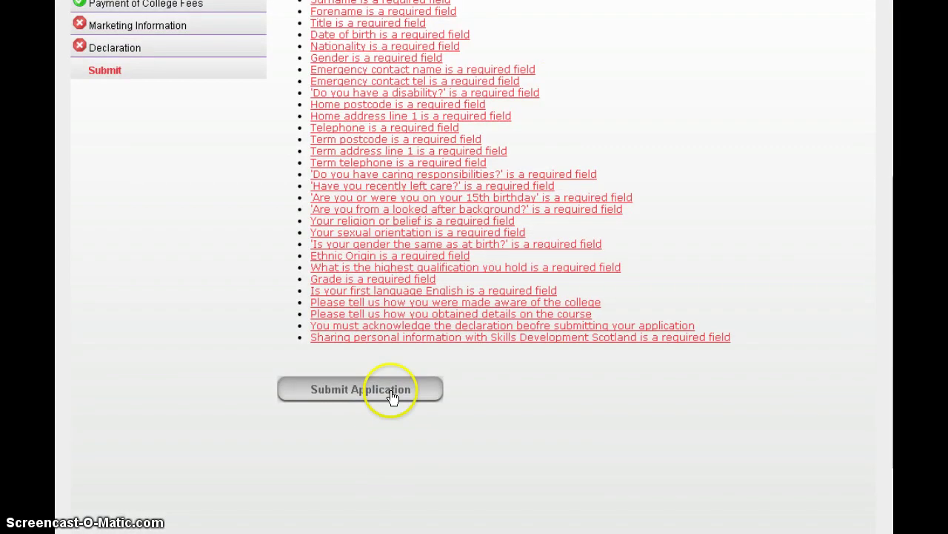
left_click(311, 454)
scroll(702, 278, "up", 5)
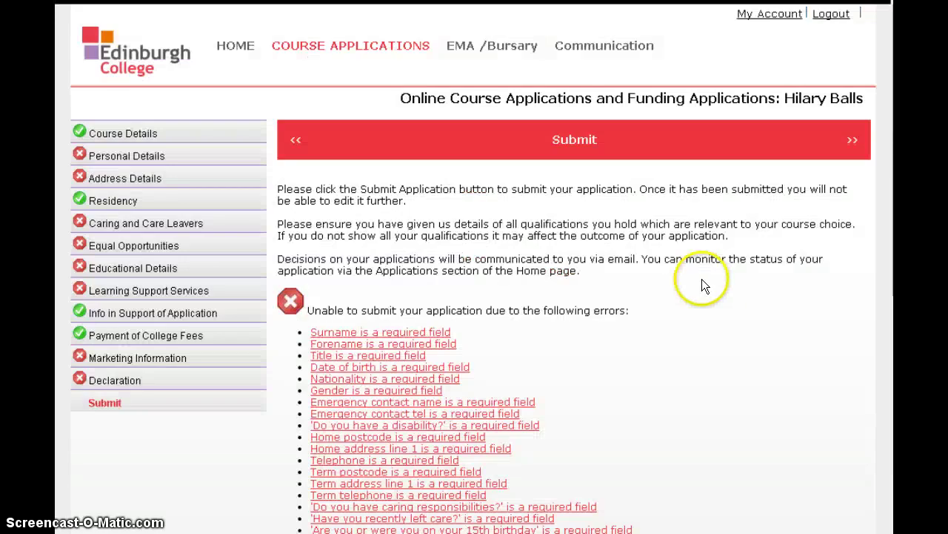